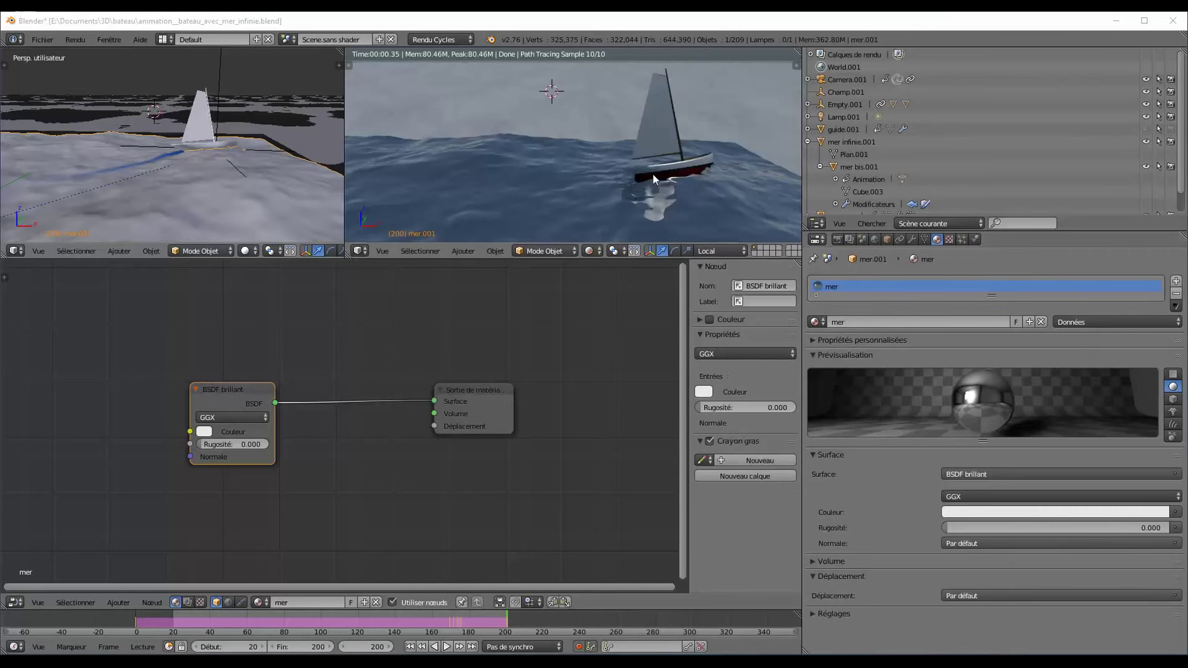
# Step: Examine the boat's reflection on the glossy sea from several angles in the rendered view
pyautogui.hotkey('ctrl', 's')
pyautogui.moveTo(630, 157); pyautogui.dragTo(629, 143, button='middle')
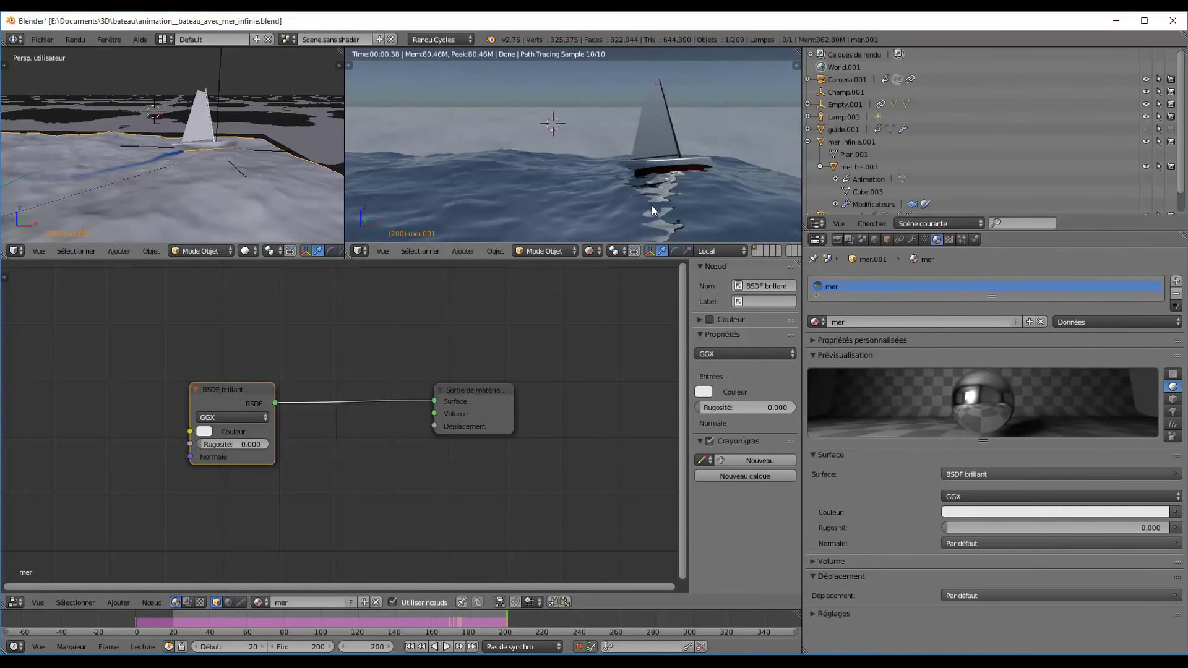
pyautogui.moveTo(652, 206); pyautogui.dragTo(574, 206, button='middle')
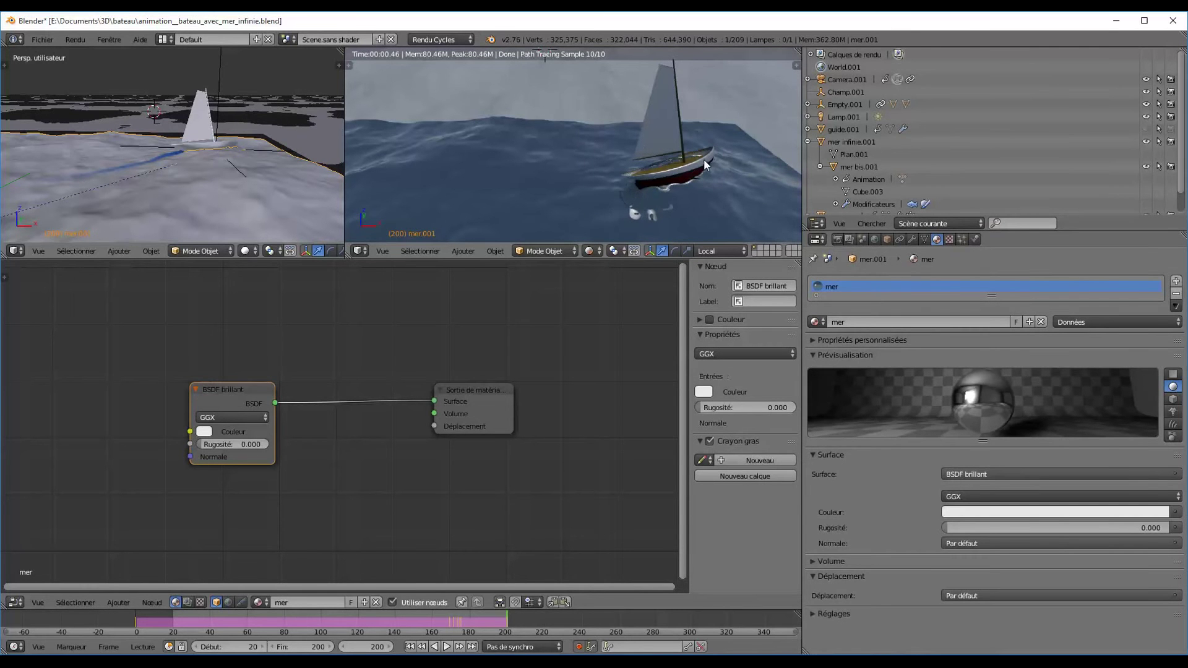
pyautogui.moveTo(558, 95); pyautogui.dragTo(561, 73, button='middle')
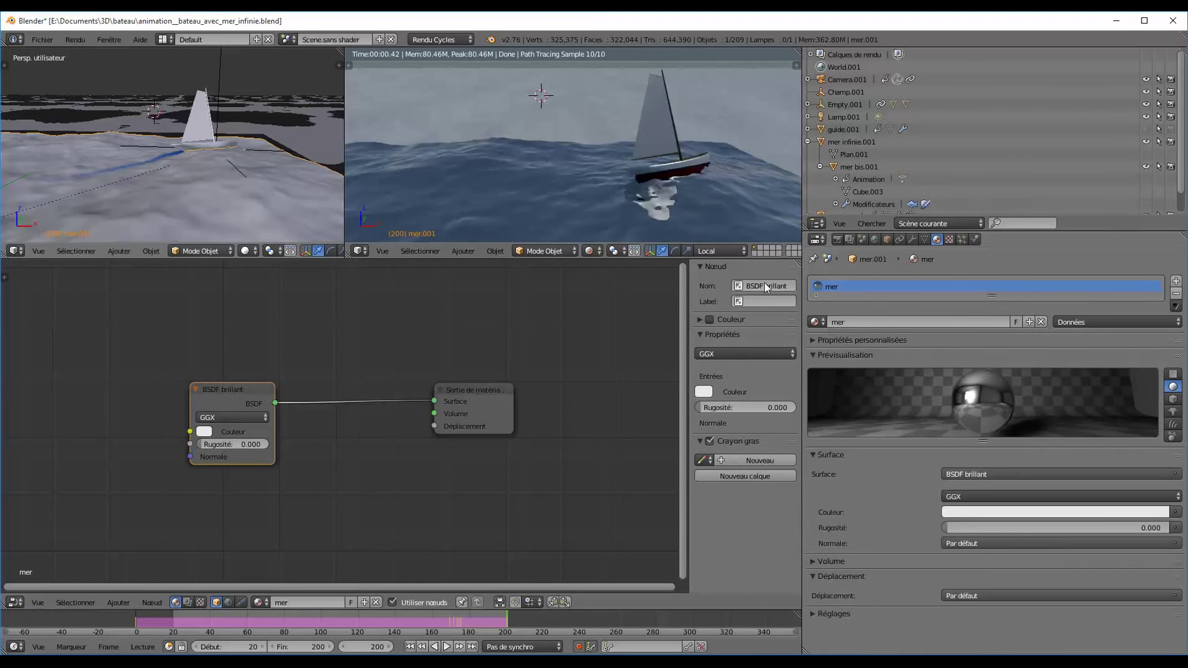
pyautogui.moveTo(688, 185); pyautogui.dragTo(687, 173, button='middle')
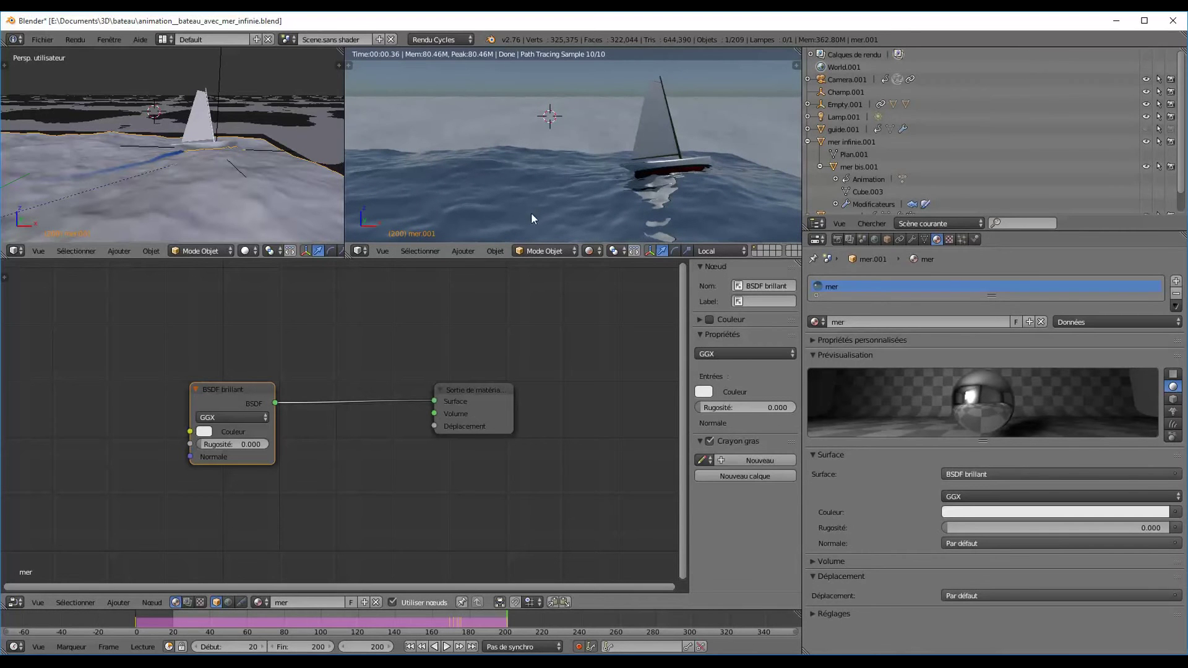
pyautogui.moveTo(603, 198); pyautogui.dragTo(574, 193, button='middle')
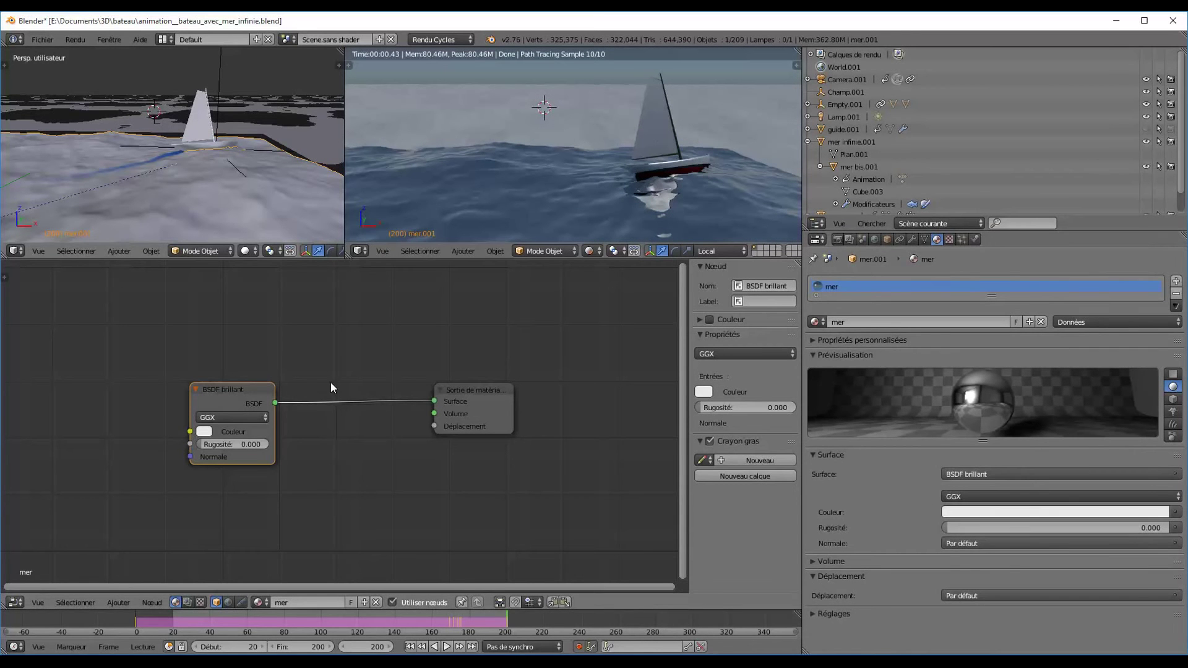
# Step: Space the BSDF brillant and material output nodes further apart in the mer material
pyautogui.scroll(-1, 331, 385)
pyautogui.moveTo(254, 391); pyautogui.dragTo(219, 401)
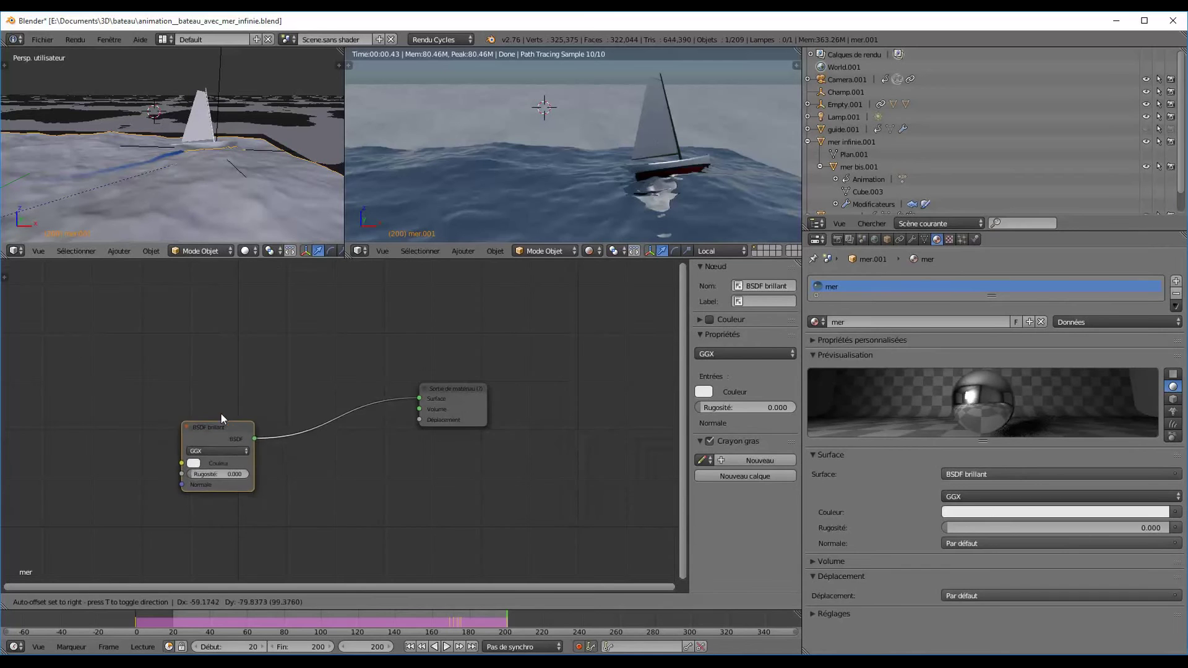
pyautogui.moveTo(448, 387); pyautogui.dragTo(470, 400)
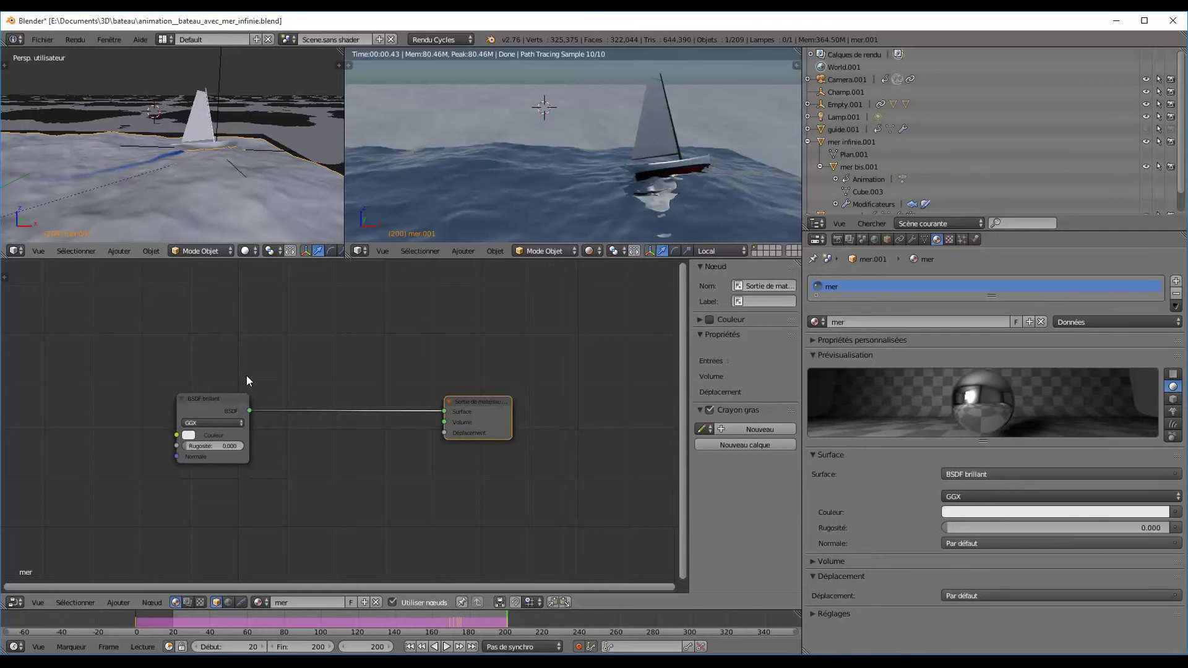
# Step: Add a BSDF verre shader node and place it above the BSDF brillant node
pyautogui.hotkey('shift', 'a')
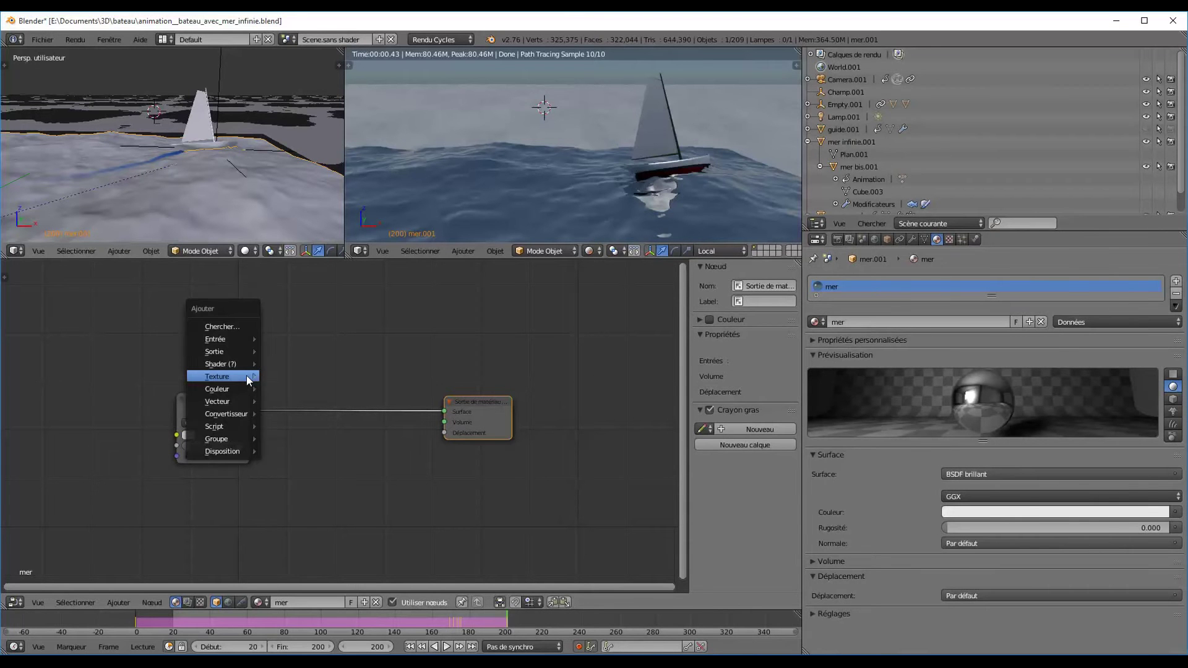
pyautogui.moveTo(246, 376)
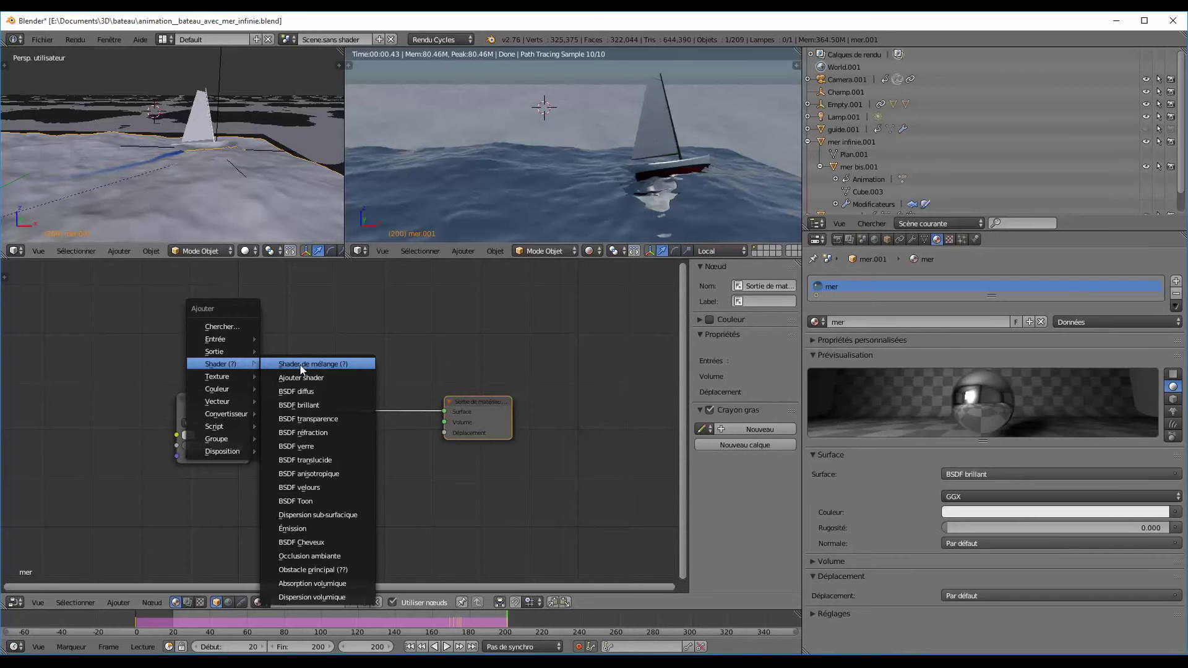
pyautogui.click(299, 448)
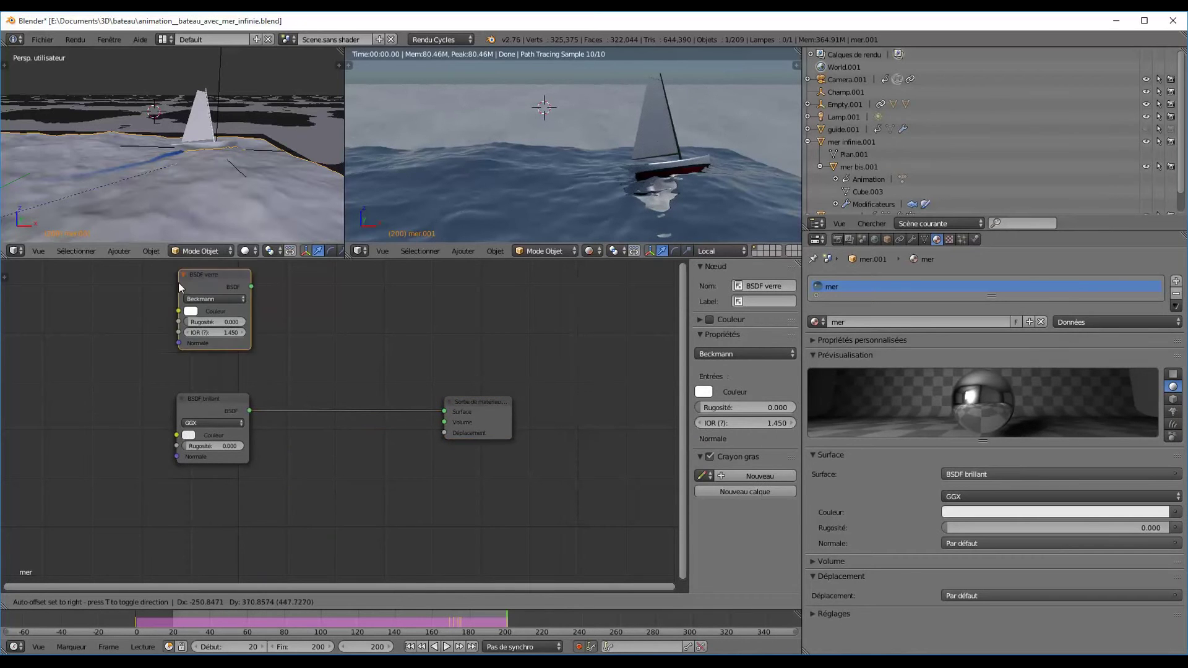
pyautogui.click(179, 311)
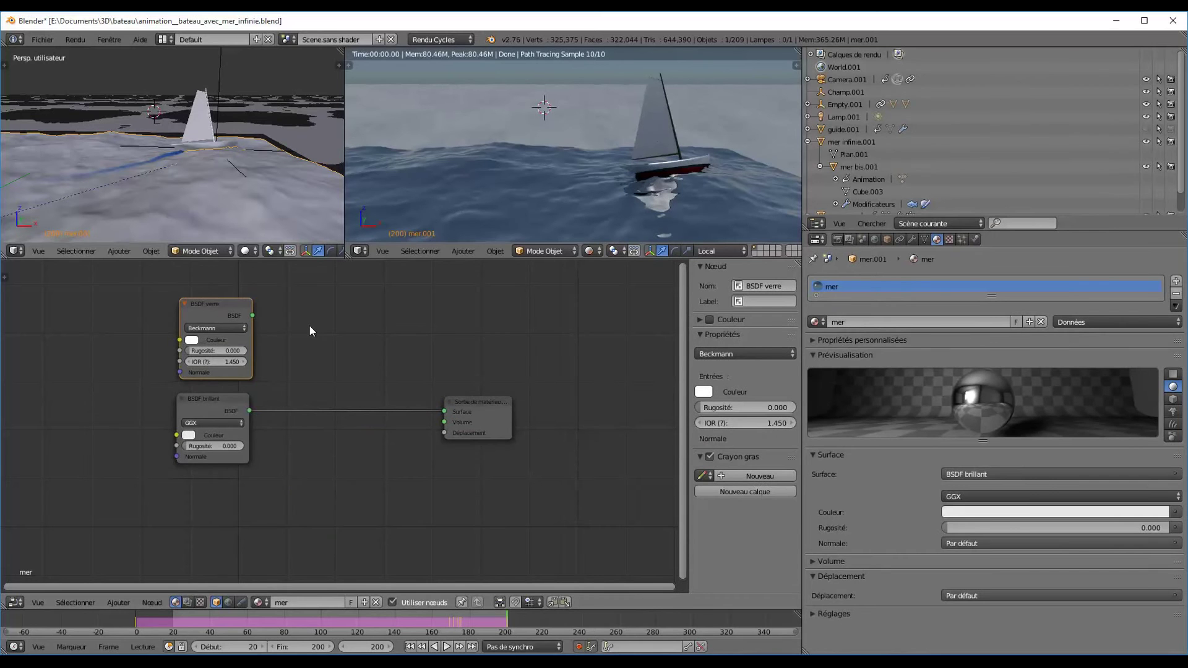
# Step: Insert a mix shader between BSDF brillant and the material output, with BSDF verre feeding its first shader input
pyautogui.hotkey('shift', 'a')
pyautogui.moveTo(309, 326)
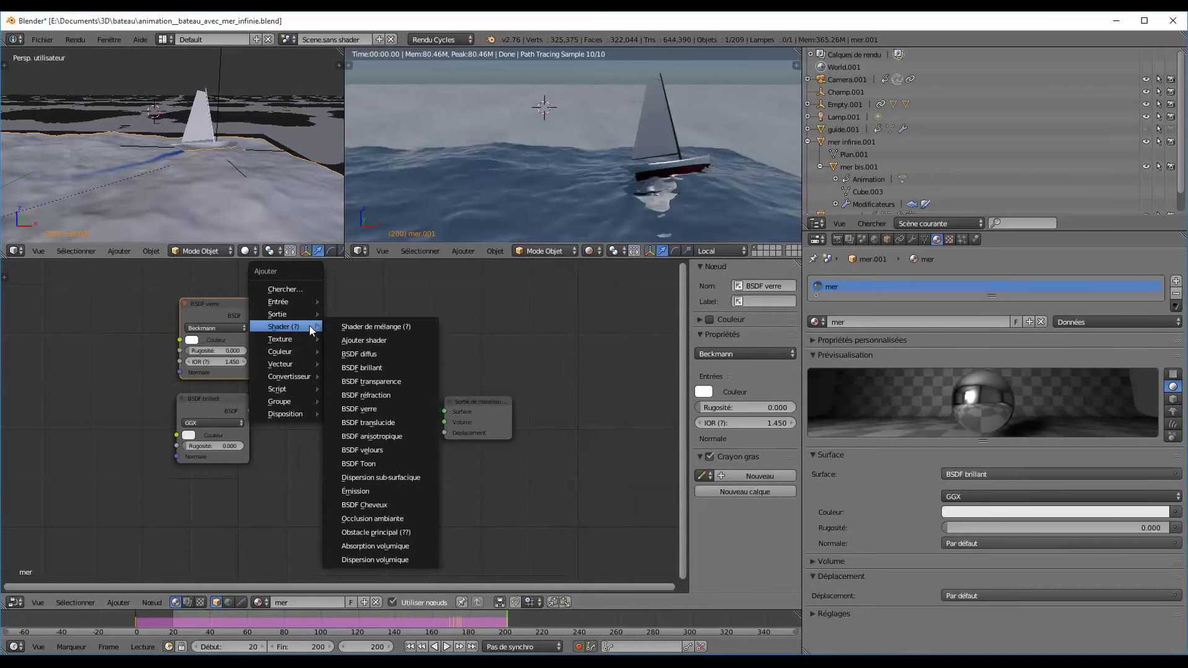
pyautogui.click(350, 326)
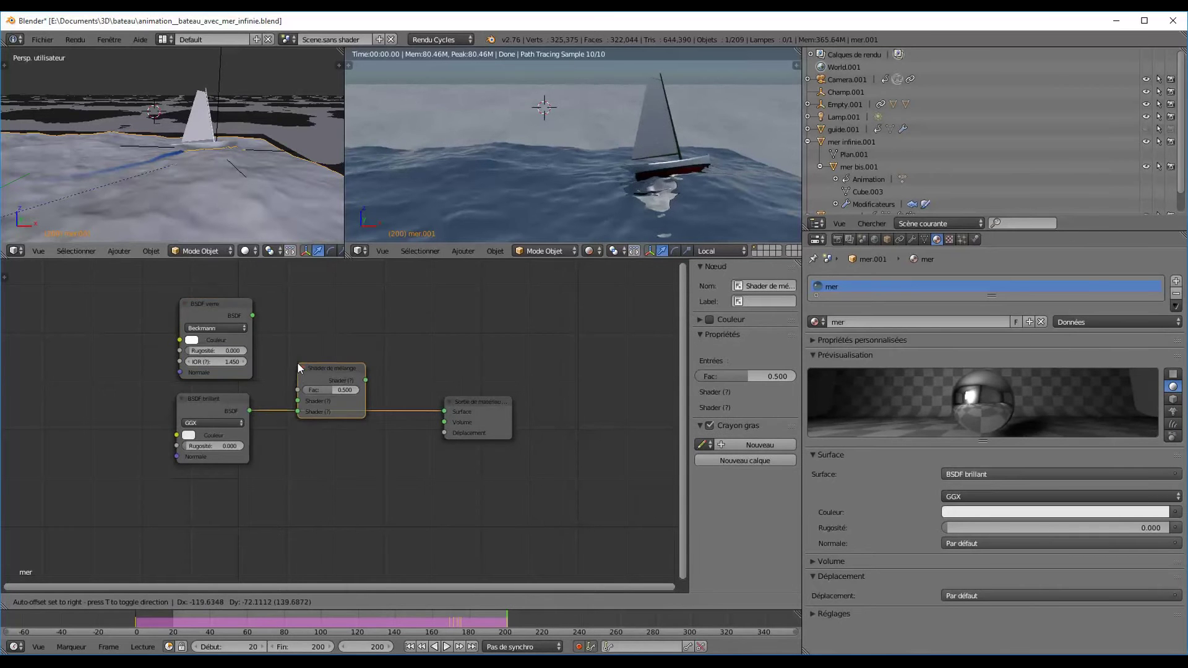
pyautogui.click(297, 362)
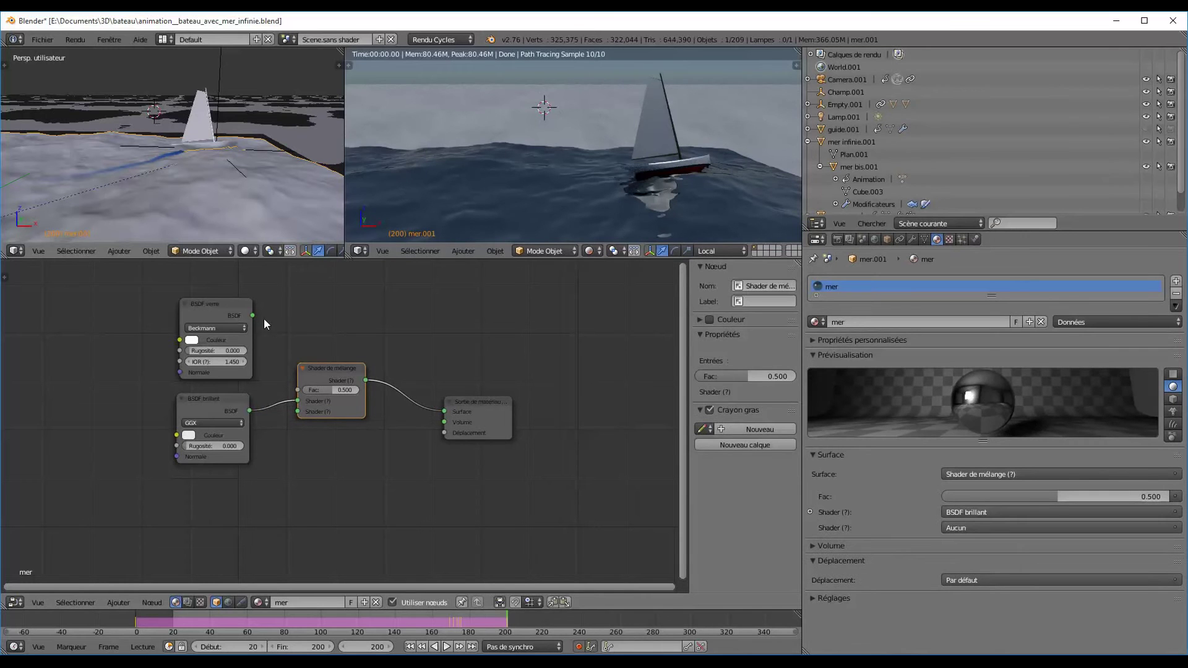
pyautogui.moveTo(252, 316); pyautogui.dragTo(299, 402)
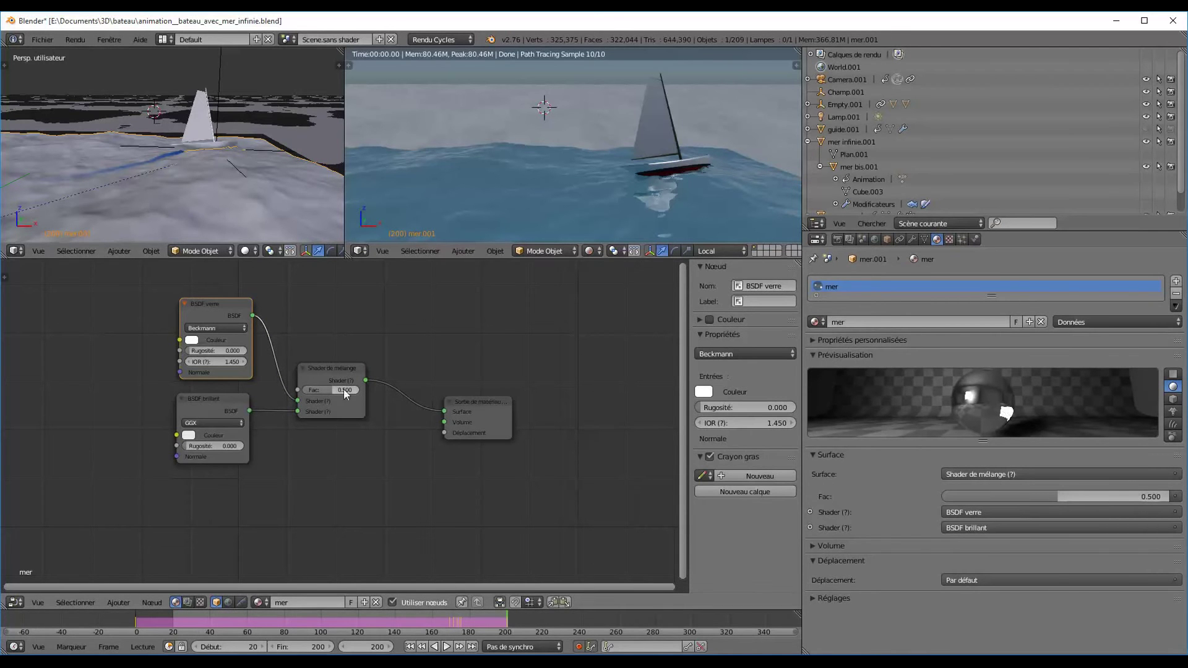
# Step: Rearrange the glossy, glass and mix shader nodes to leave free space above the glass node
pyautogui.moveTo(209, 403); pyautogui.dragTo(173, 459)
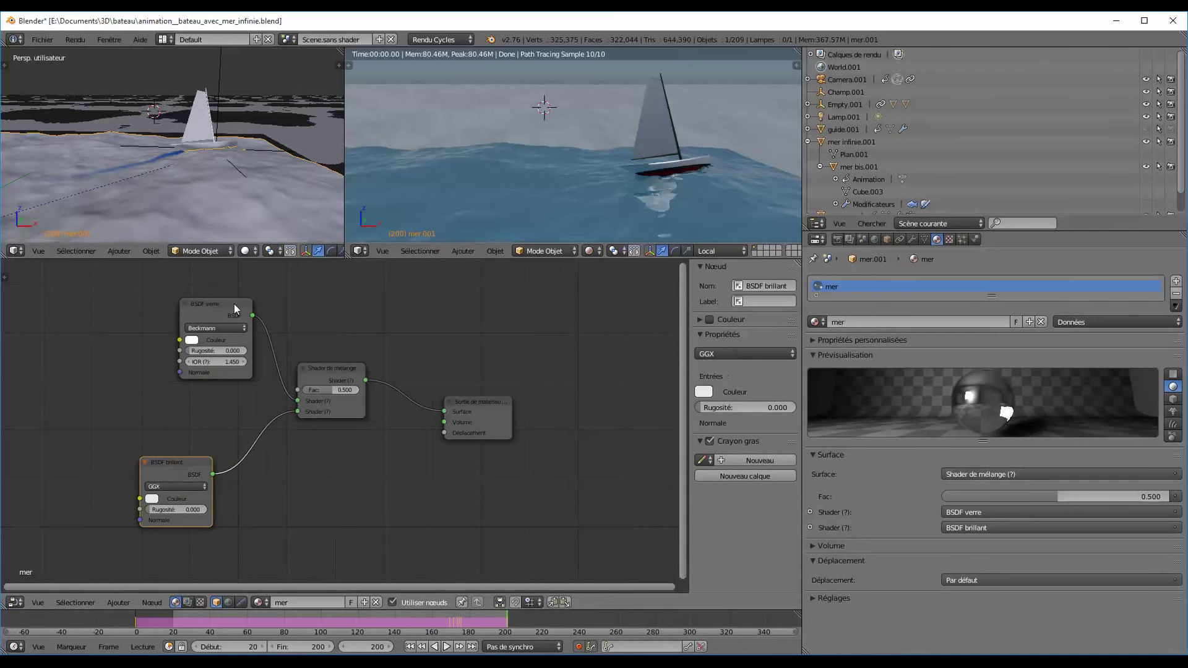
pyautogui.moveTo(234, 303); pyautogui.dragTo(196, 369)
pyautogui.moveTo(337, 365); pyautogui.dragTo(363, 325)
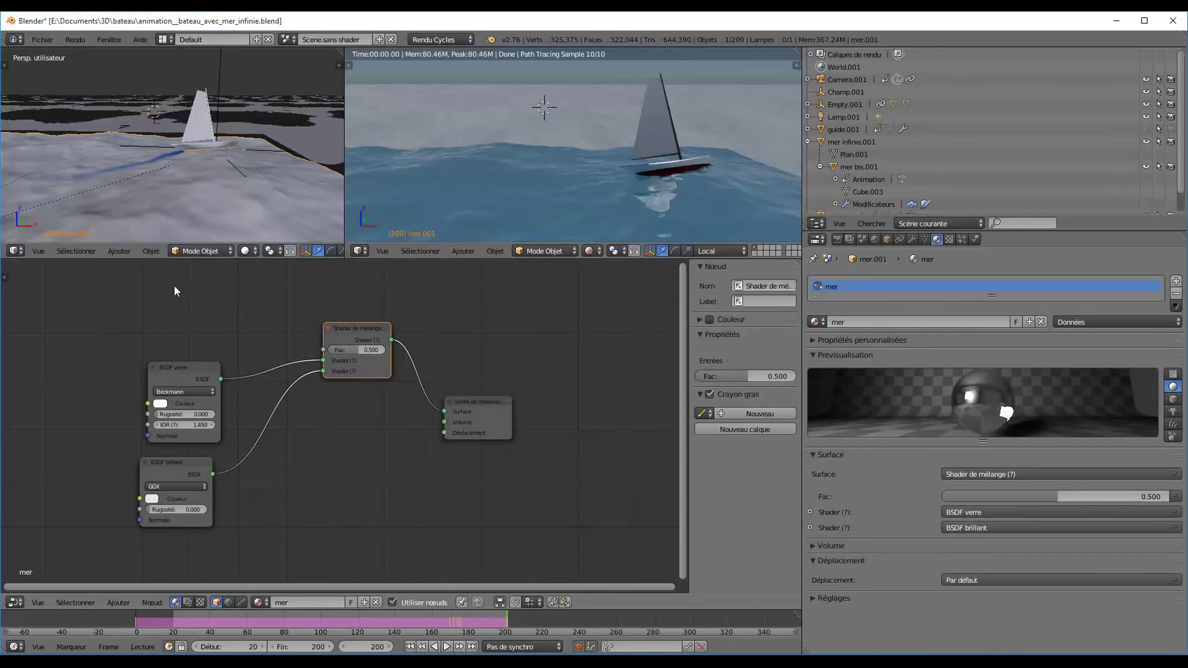
# Step: Add a Fresnel input node above BSDF verre and connect it to the mix shader's factor
pyautogui.hotkey('shift', 'a')
pyautogui.moveTo(174, 286)
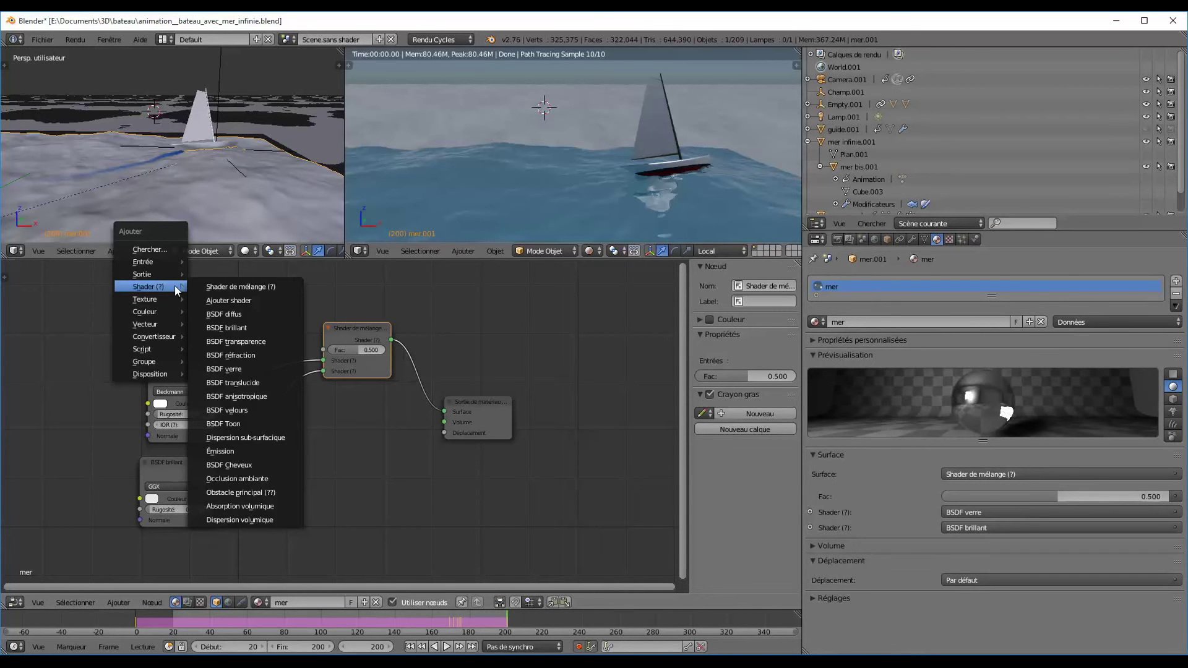
pyautogui.moveTo(176, 262)
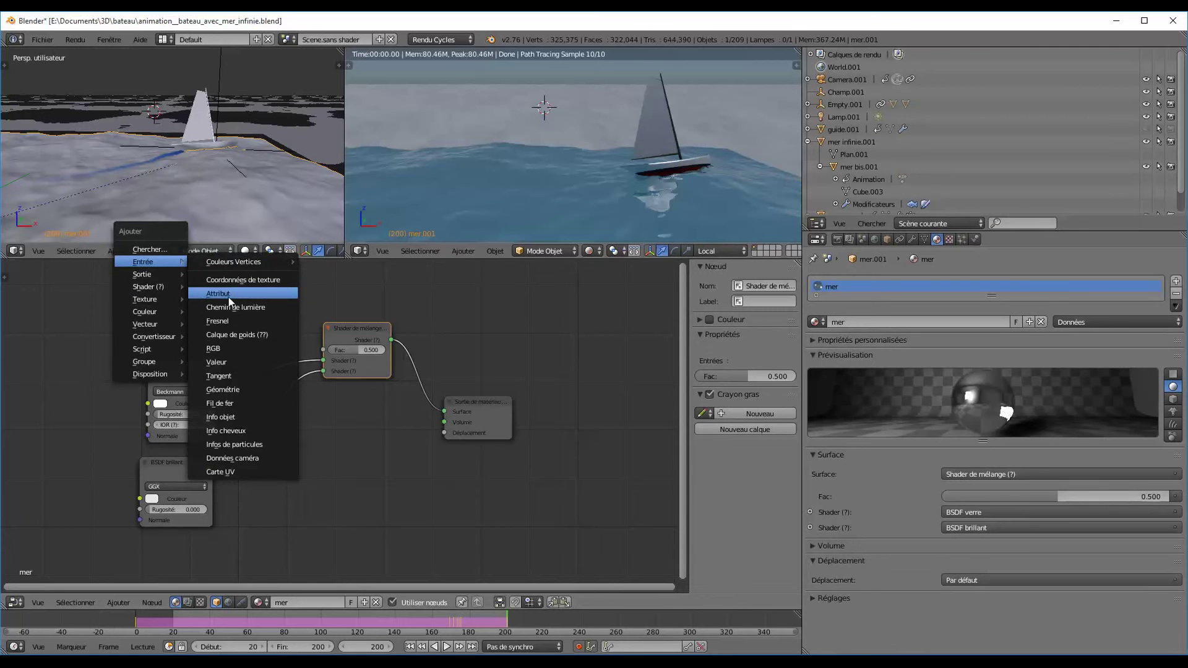
pyautogui.click(216, 319)
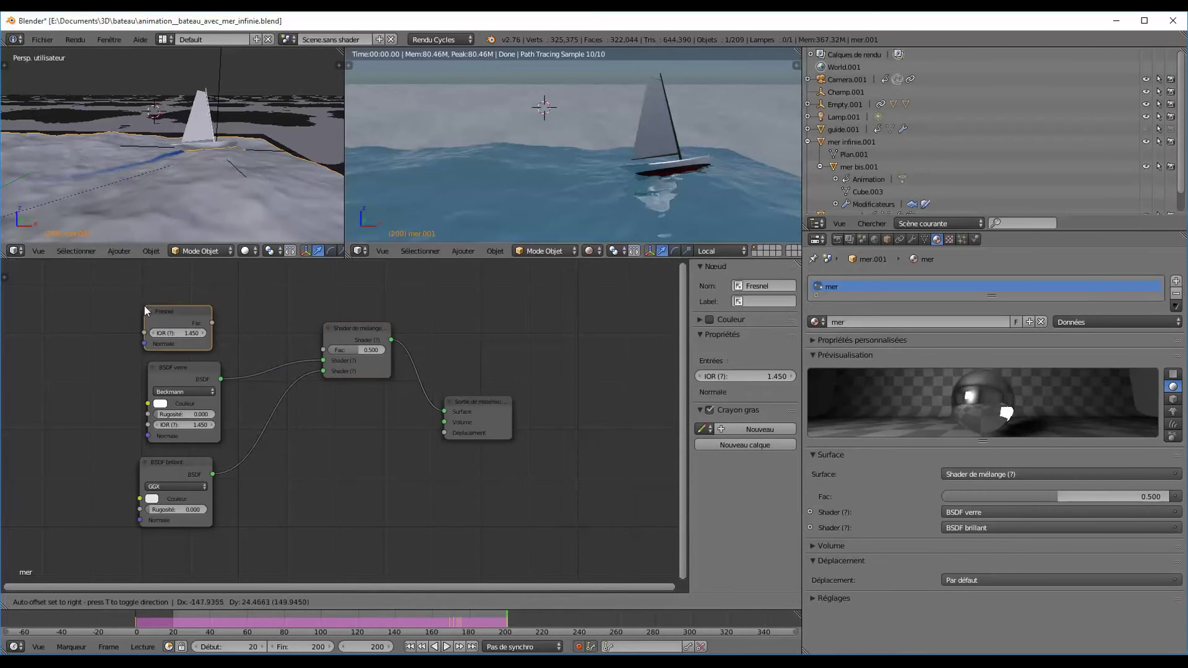
pyautogui.click(143, 304)
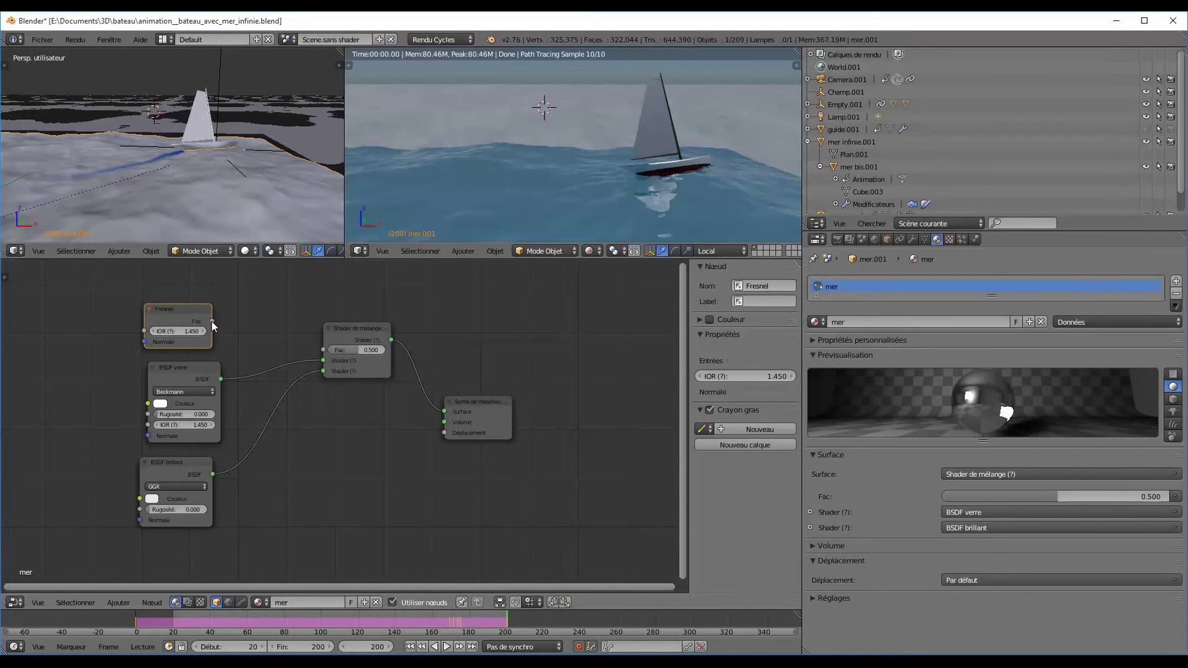
pyautogui.moveTo(212, 321); pyautogui.dragTo(324, 350)
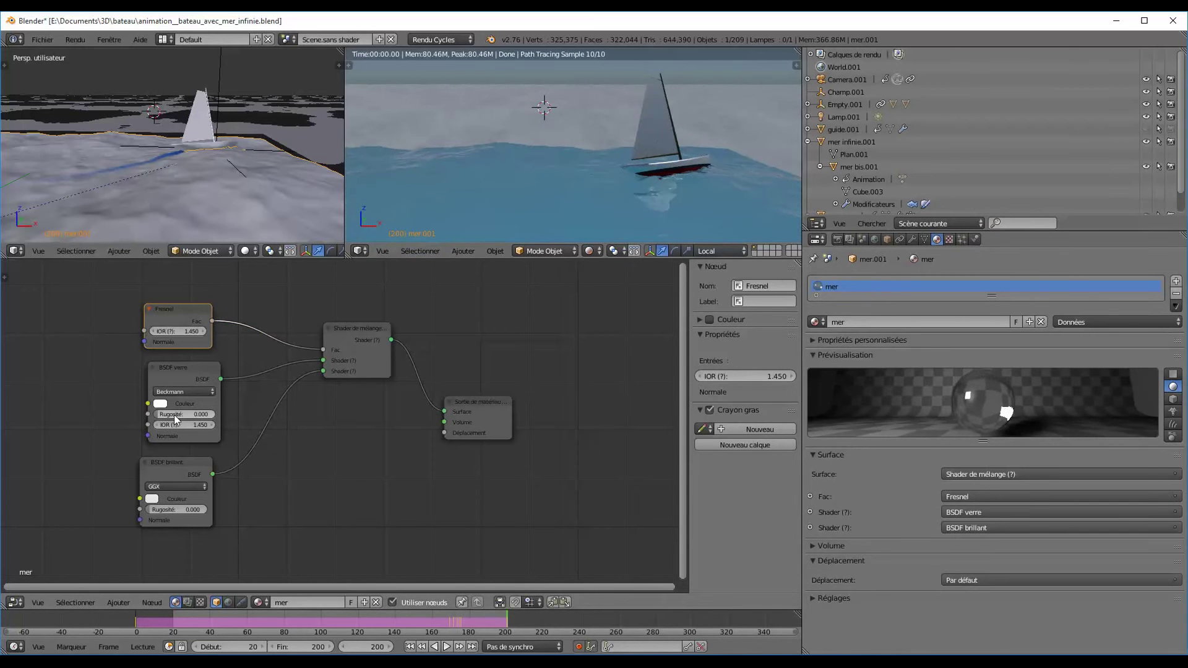
# Step: Tint the BSDF verre node a dark blue-green and view the sea from further away
pyautogui.click(161, 402)
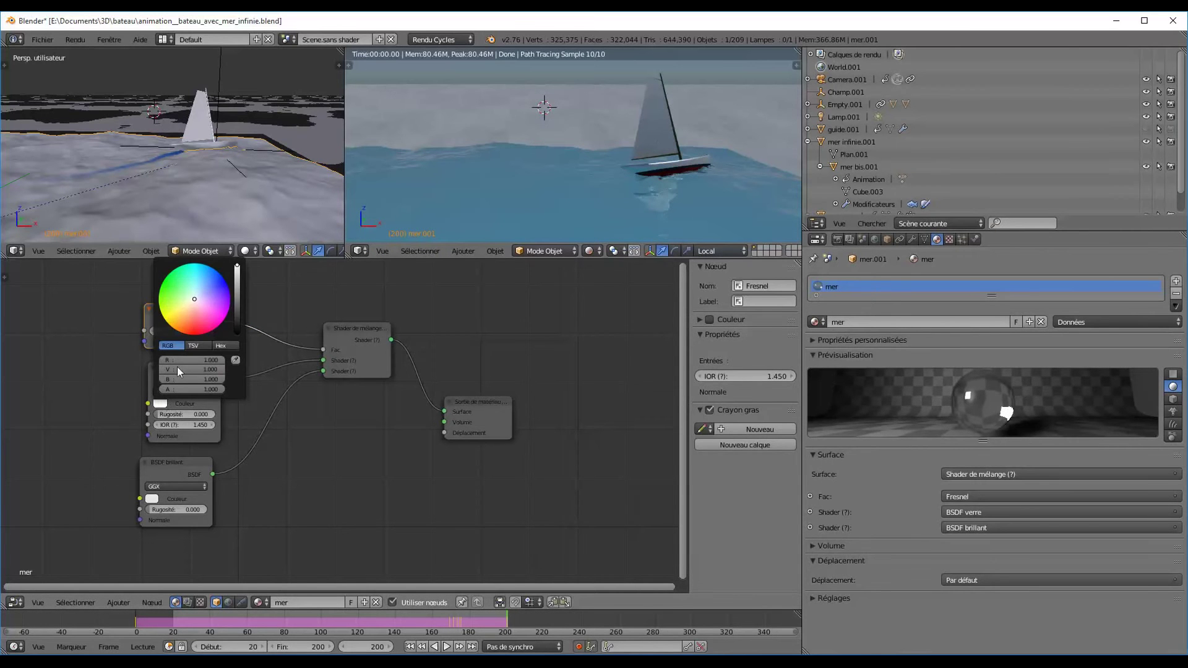
pyautogui.click(183, 282)
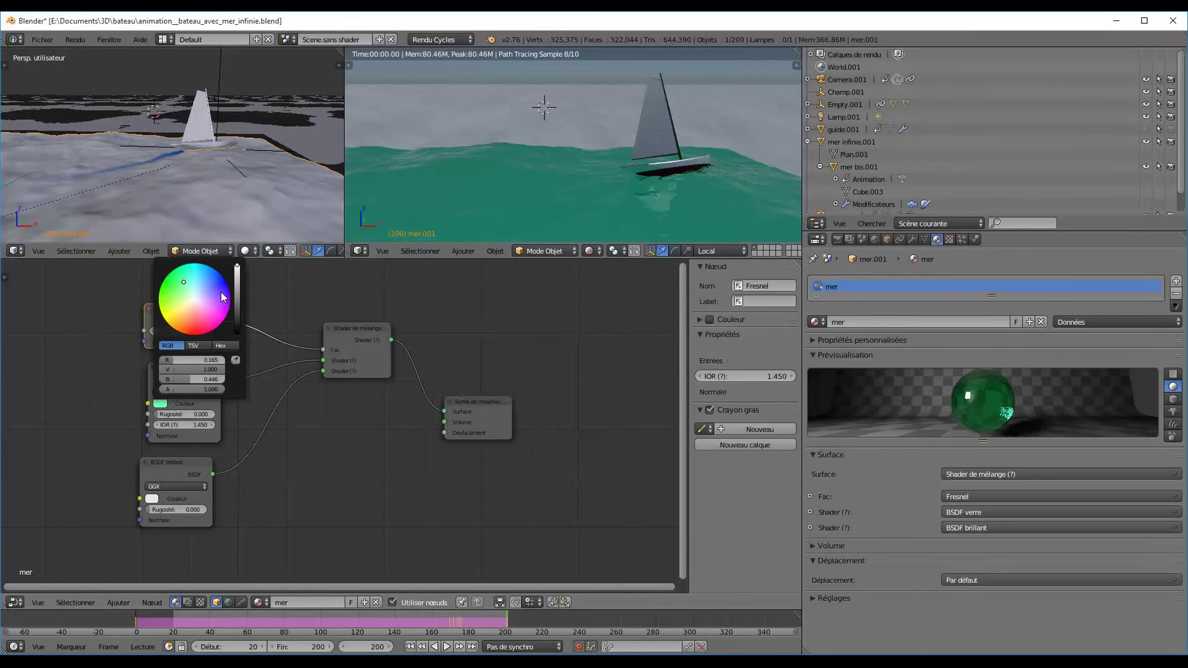
pyautogui.moveTo(237, 267); pyautogui.dragTo(237, 294)
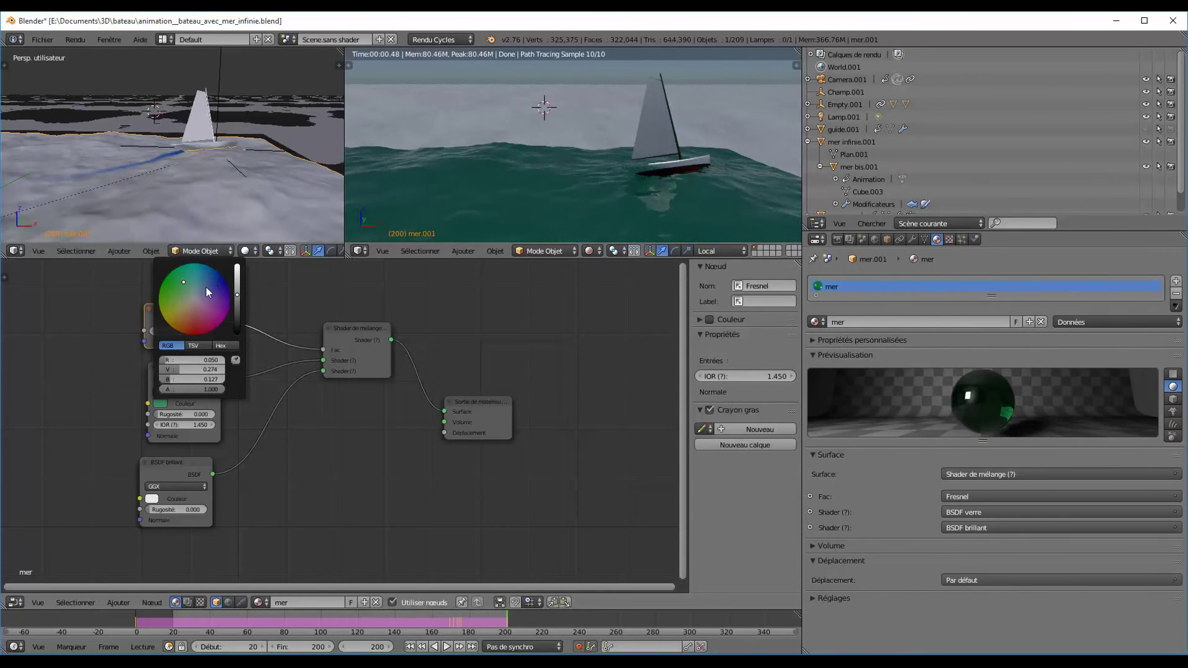
pyautogui.moveTo(186, 280); pyautogui.dragTo(178, 280)
pyautogui.moveTo(674, 194); pyautogui.dragTo(613, 192, button='middle')
pyautogui.scroll(-3, 614, 193)
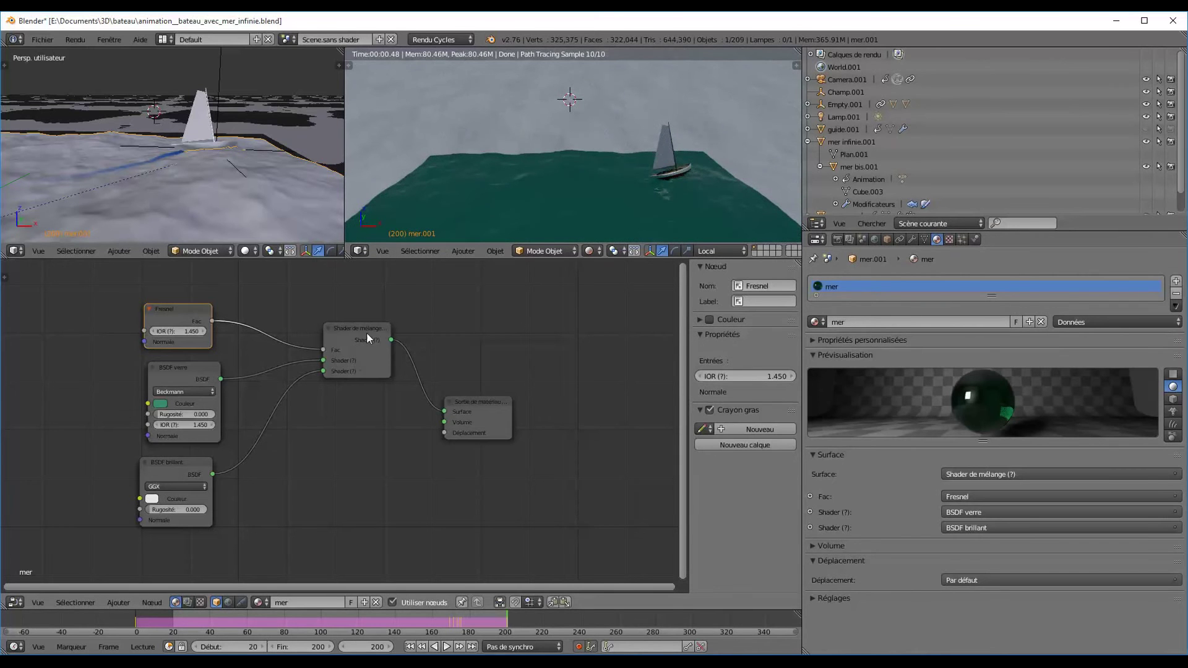
# Step: Tidy the node layout by moving the mix shader, material output and BSDF verre nodes
pyautogui.moveTo(373, 328); pyautogui.dragTo(421, 353)
pyautogui.moveTo(494, 403); pyautogui.dragTo(565, 361)
pyautogui.moveTo(192, 369); pyautogui.dragTo(182, 369)
pyautogui.moveTo(380, 456); pyautogui.dragTo(383, 515, button='middle')
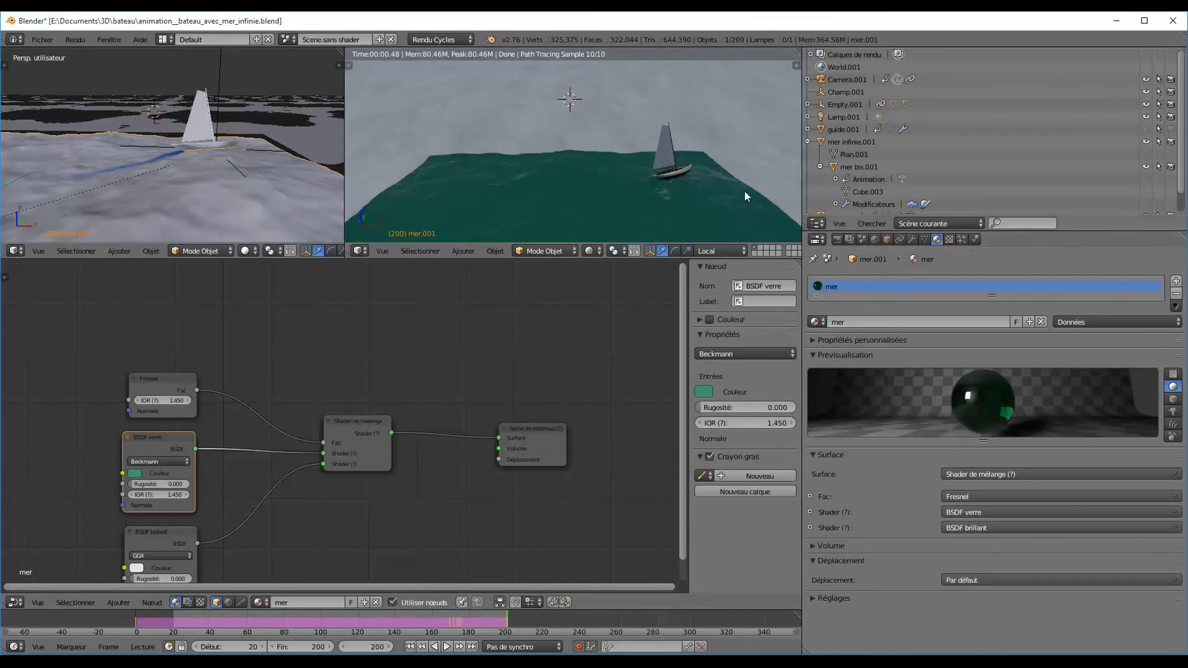
pyautogui.rightClick(687, 184)
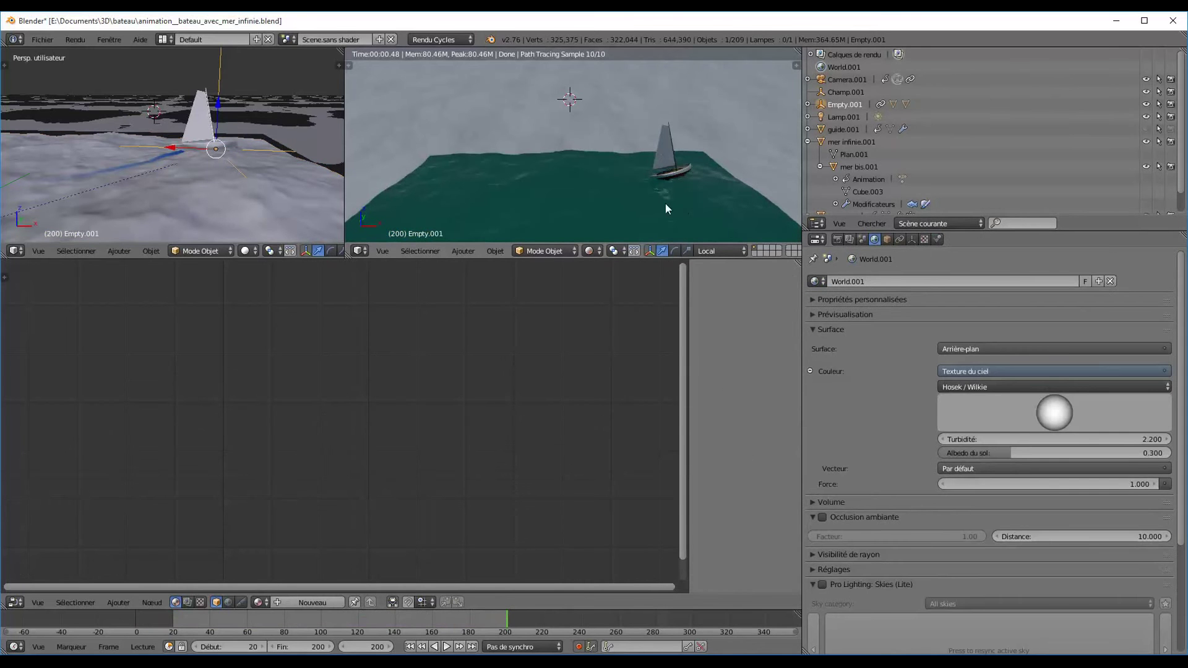
pyautogui.press('g')
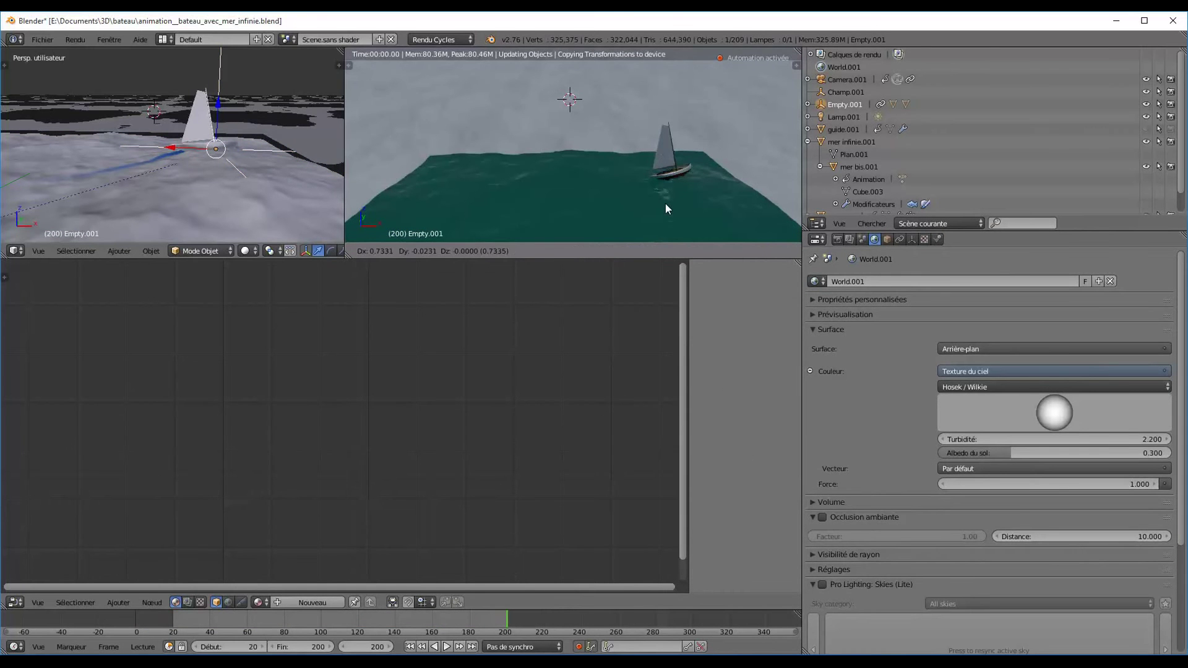
pyautogui.rightClick(665, 203)
pyautogui.rightClick(666, 203)
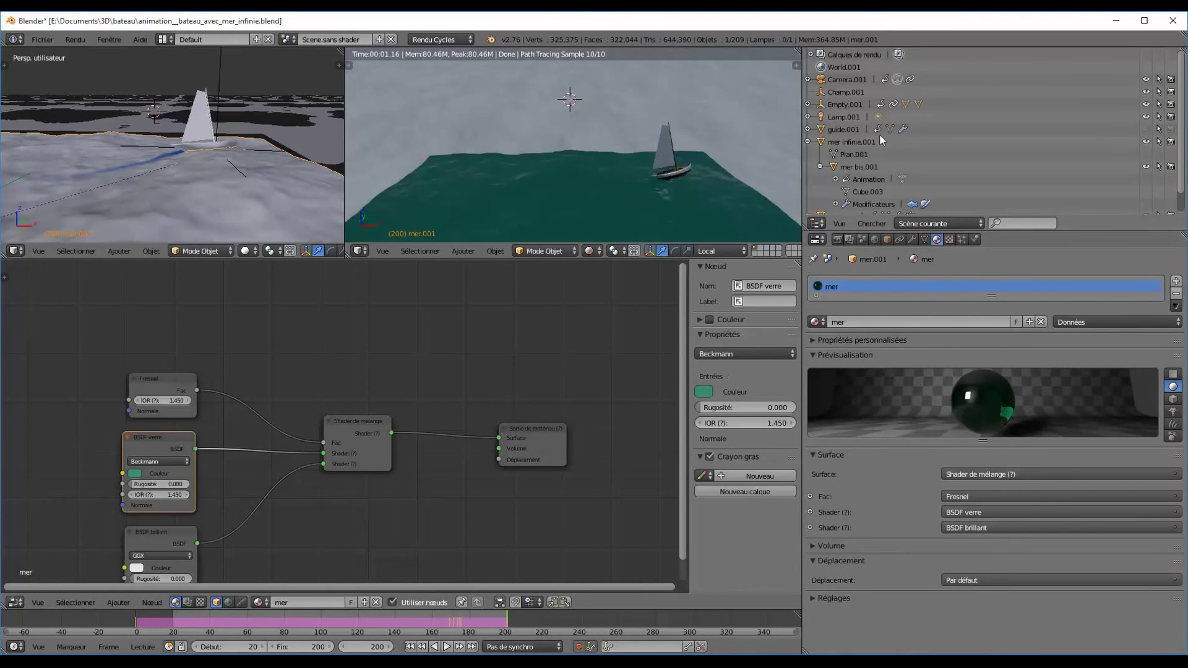
# Step: Name the foam data layer ecume in the Ocean modifier of the mer.001 object
pyautogui.click(913, 237)
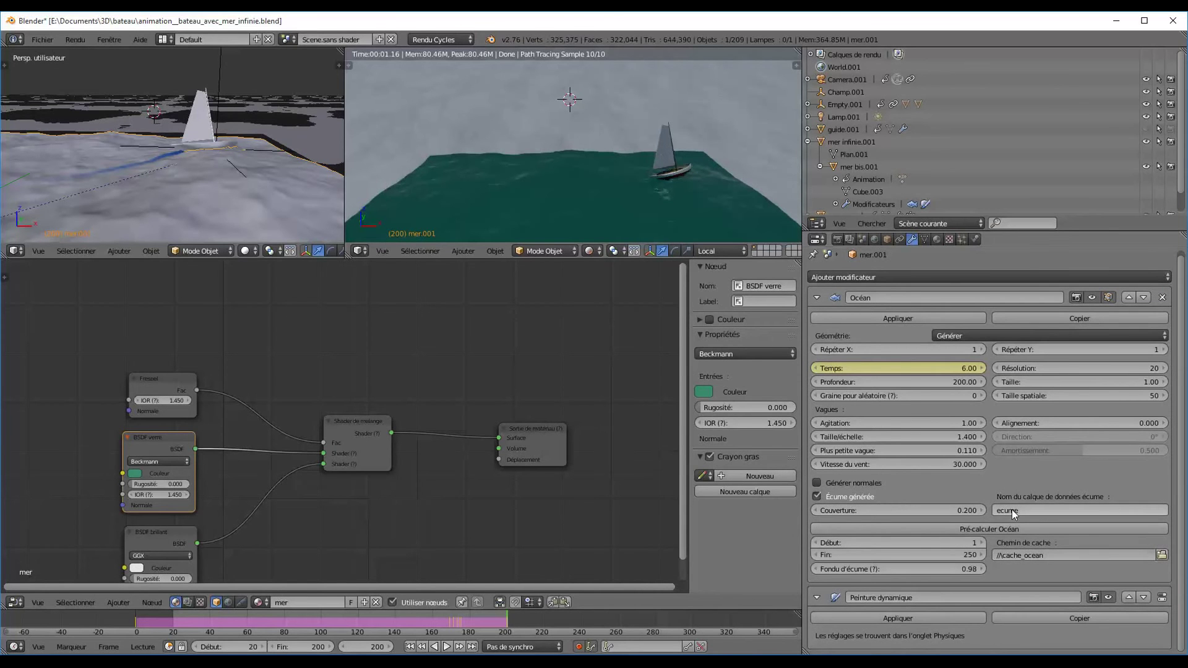
pyautogui.click(1008, 510)
pyautogui.write('ecum')
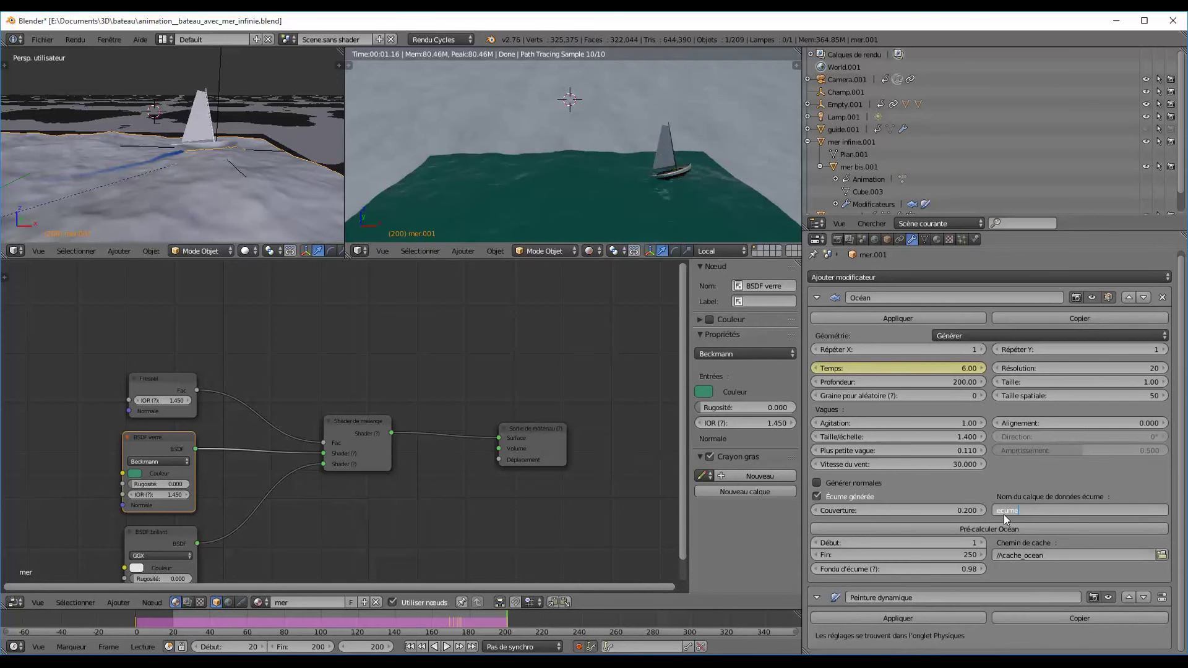
pyautogui.write('e')
pyautogui.press('Return')
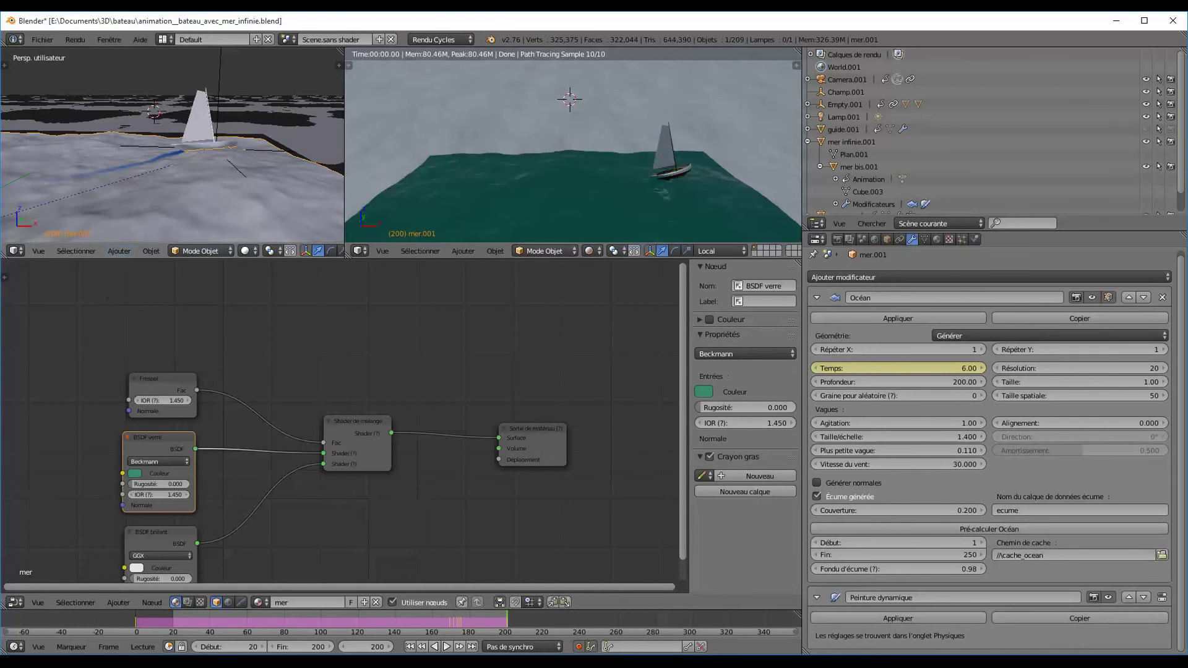
# Step: Look up the Node Wrangler add-on in the user preferences to check that it is enabled
pyautogui.click(43, 39)
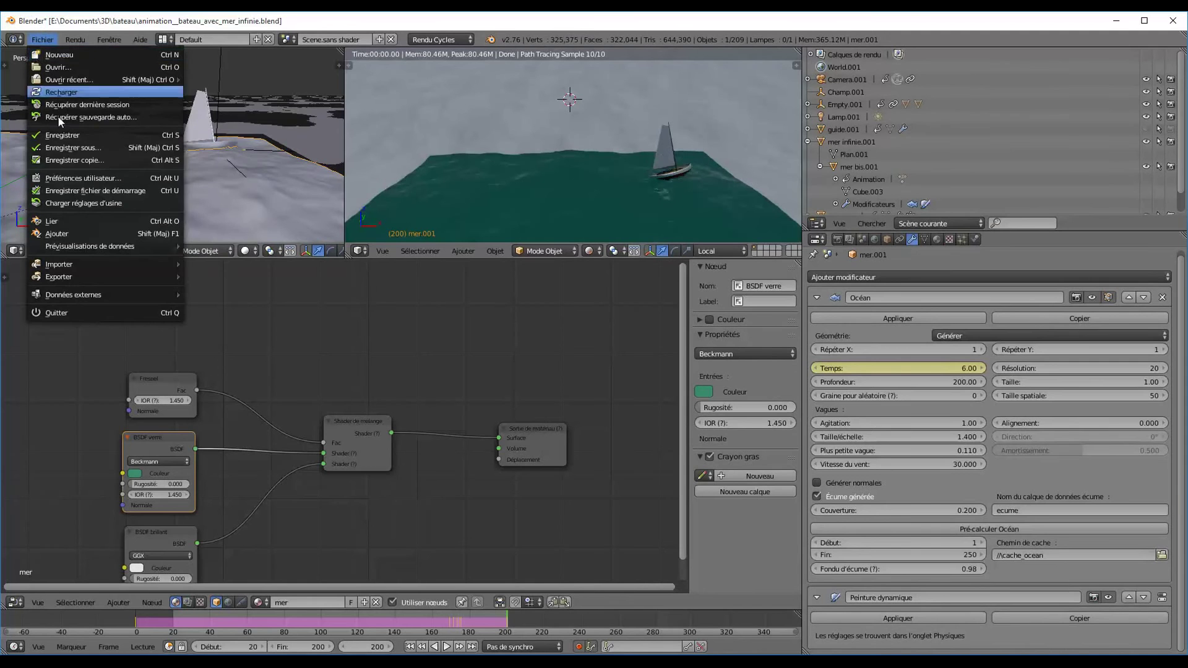
pyautogui.click(76, 177)
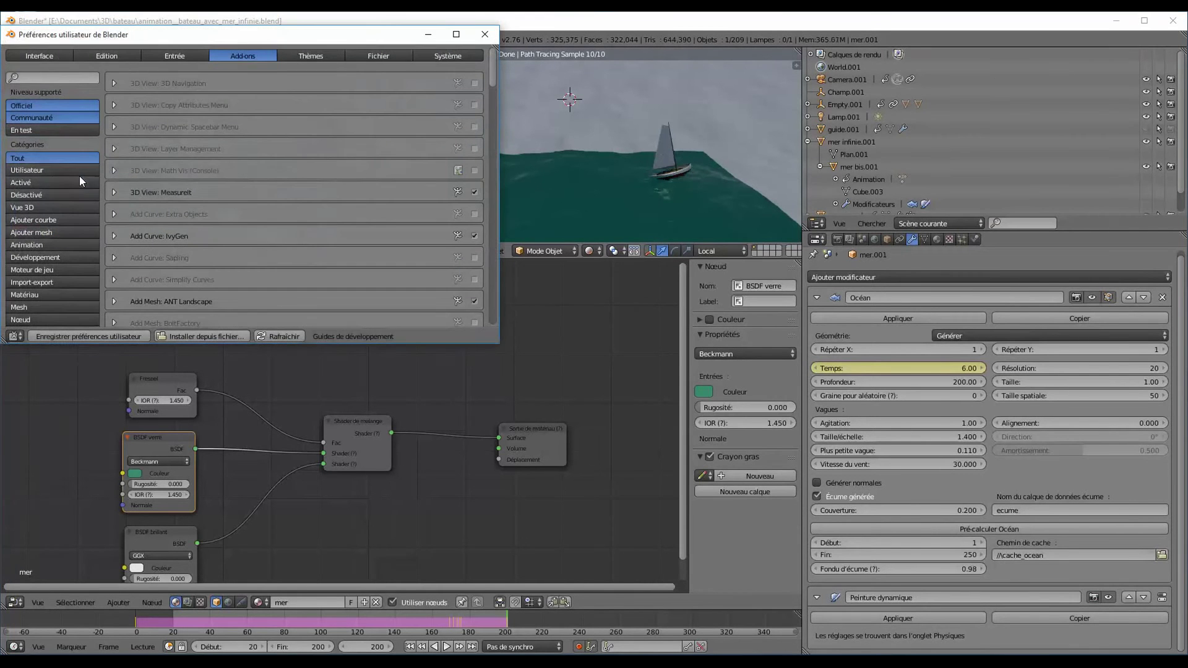
pyautogui.click(64, 77)
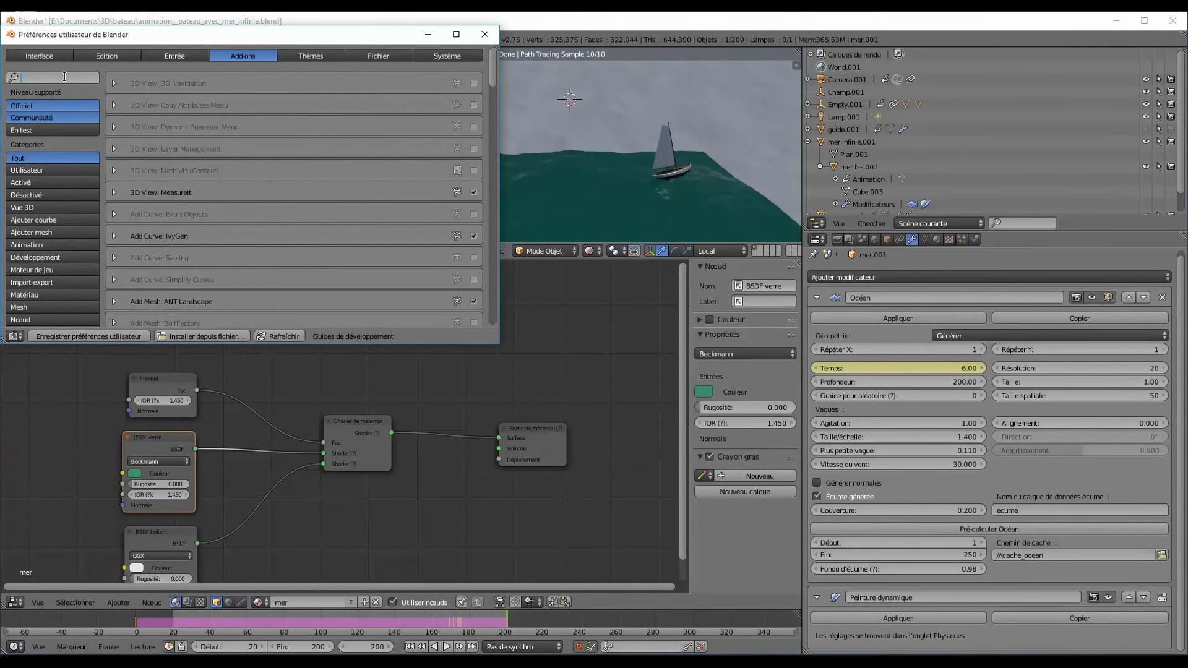
pyautogui.write('w')
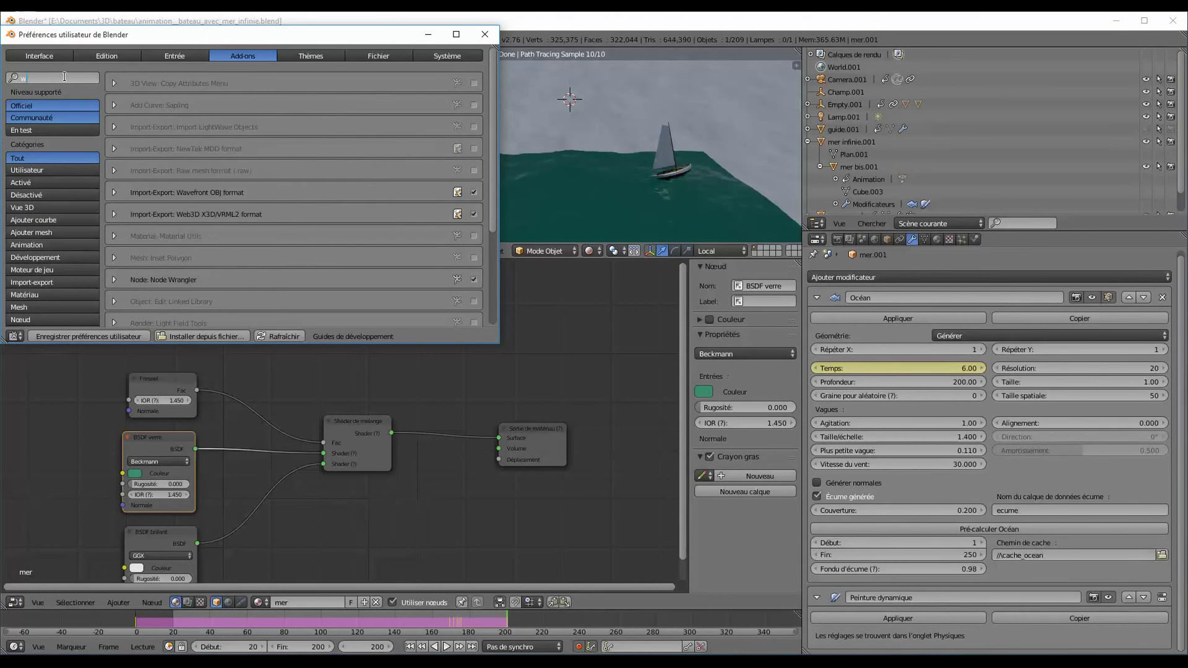
pyautogui.write('r')
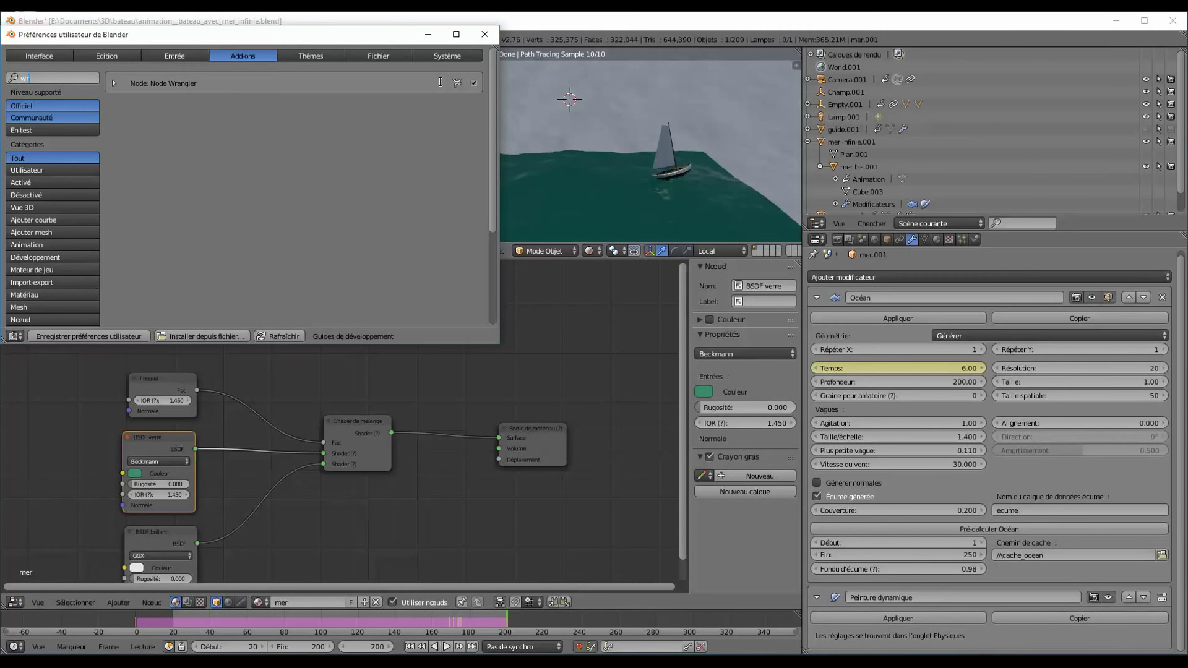
pyautogui.click(493, 35)
# Step: Add an Attribut input node above the Fresnel node and name its attribute ecume
pyautogui.moveTo(126, 314); pyautogui.dragTo(167, 336, button='middle')
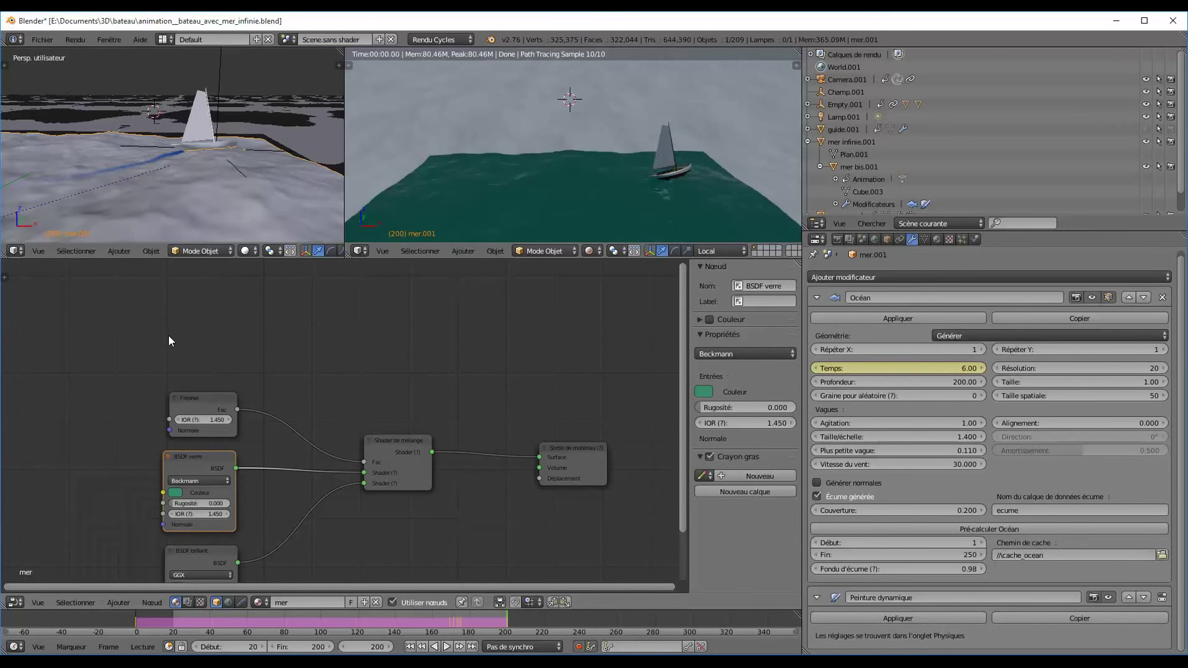
pyautogui.hotkey('shift', 'a')
pyautogui.moveTo(172, 334)
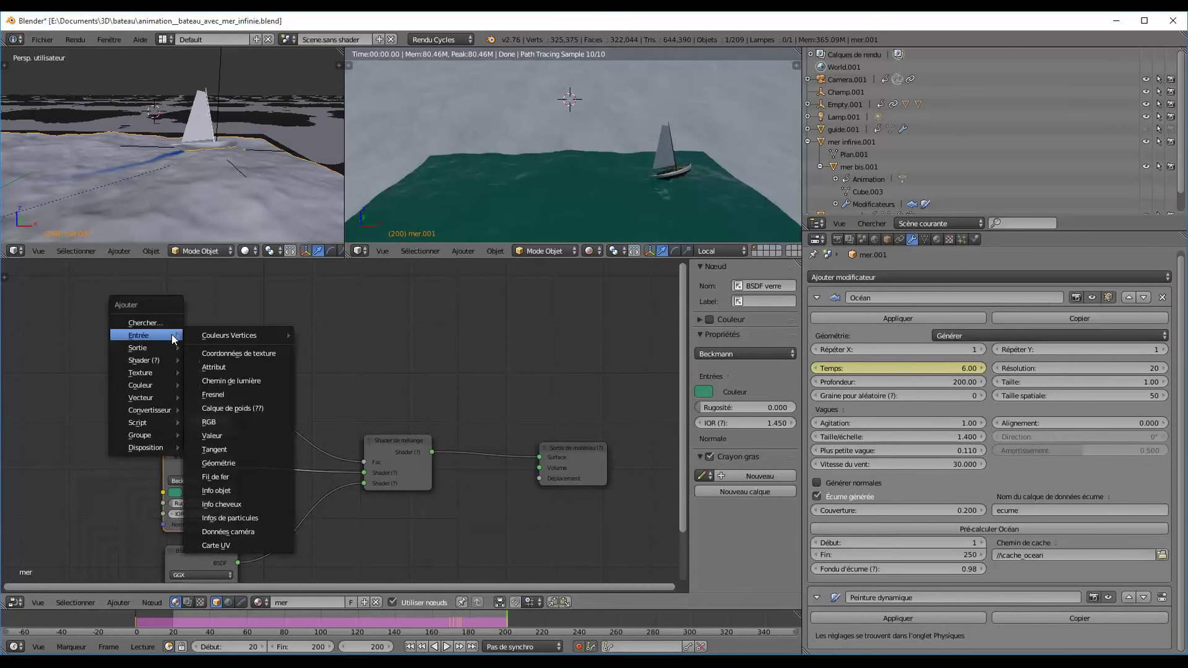
pyautogui.click(213, 366)
pyautogui.click(128, 288)
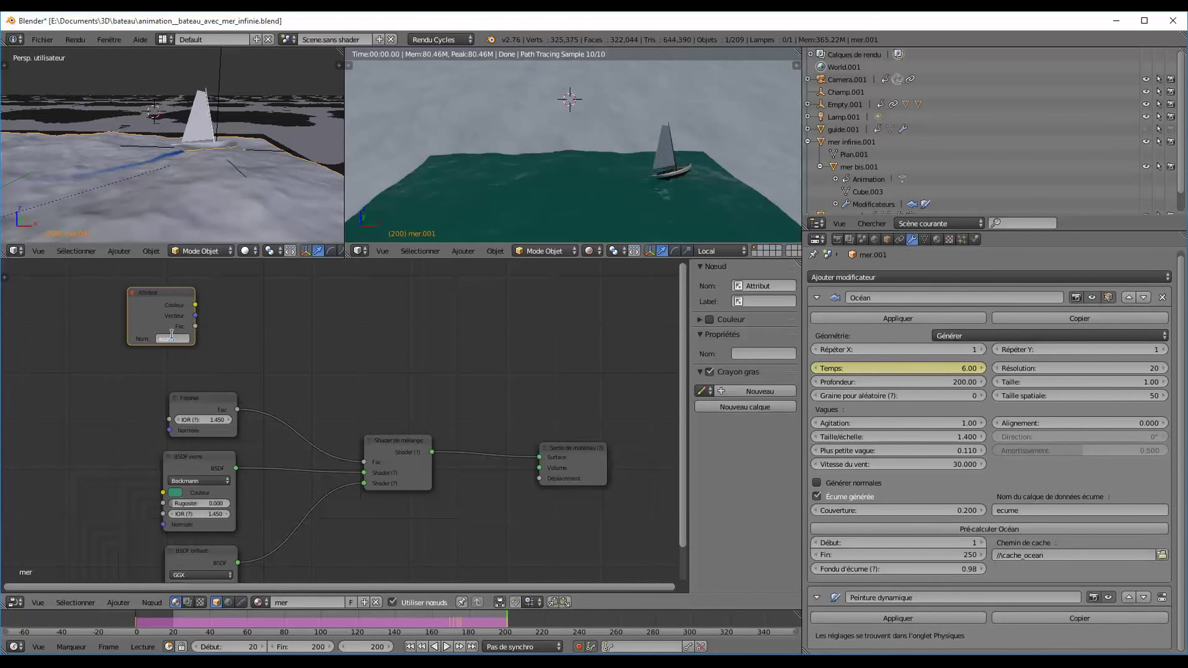
pyautogui.press('Return')
# Step: Preview the ecume attribute alone on the sea and set the Ocean modifier's foam coverage to 0
pyautogui.keyDown('ctrl'); pyautogui.keyDown('shift'); pyautogui.click(142, 292); pyautogui.keyUp('shift'); pyautogui.keyUp('ctrl')
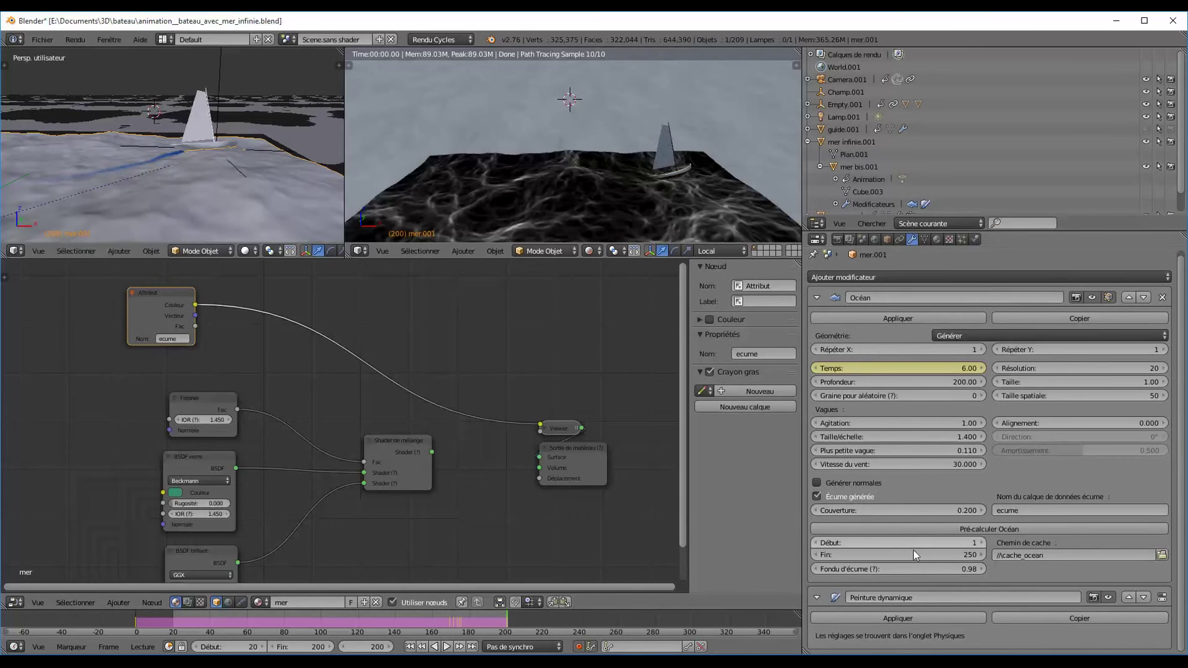
pyautogui.click(953, 510)
pyautogui.write('0')
pyautogui.press('Return')
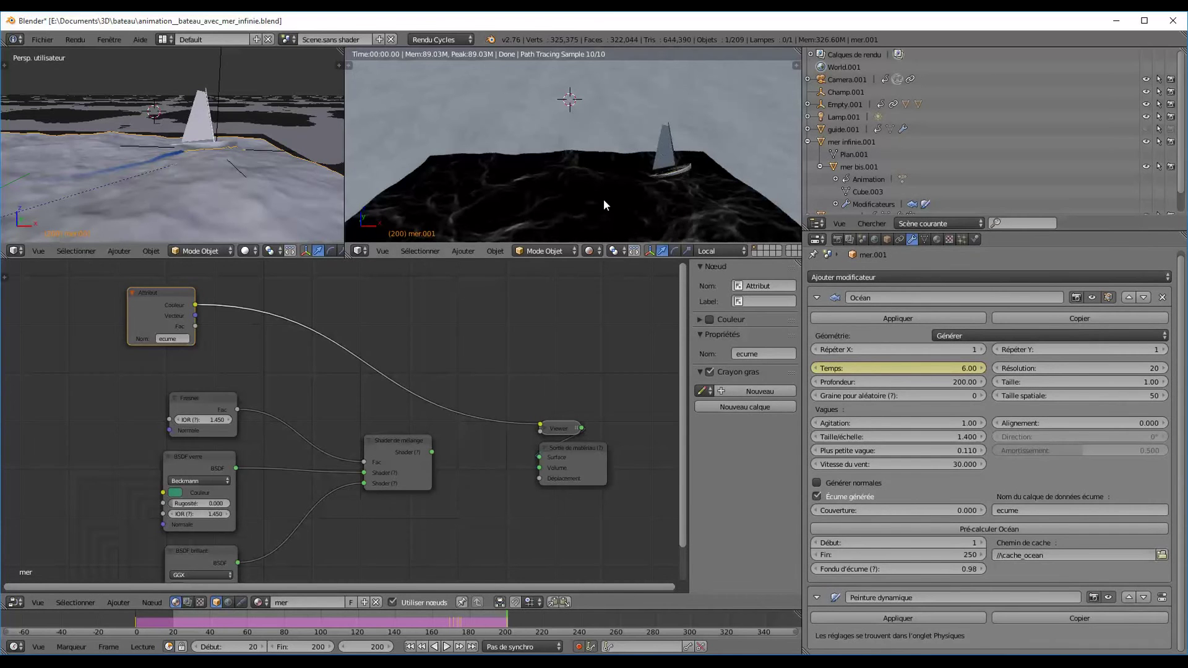
# Step: Duplicate the mix shader and place the copy between the original mix shader and the material output
pyautogui.moveTo(375, 317); pyautogui.dragTo(400, 298, button='middle')
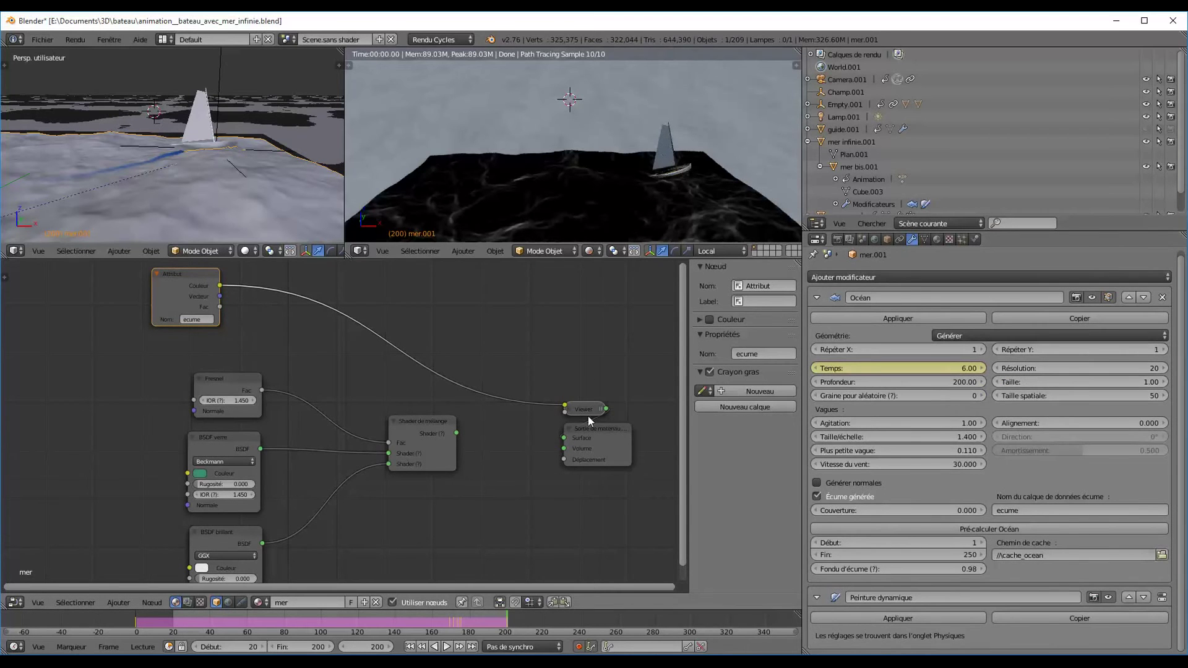
pyautogui.click(421, 428)
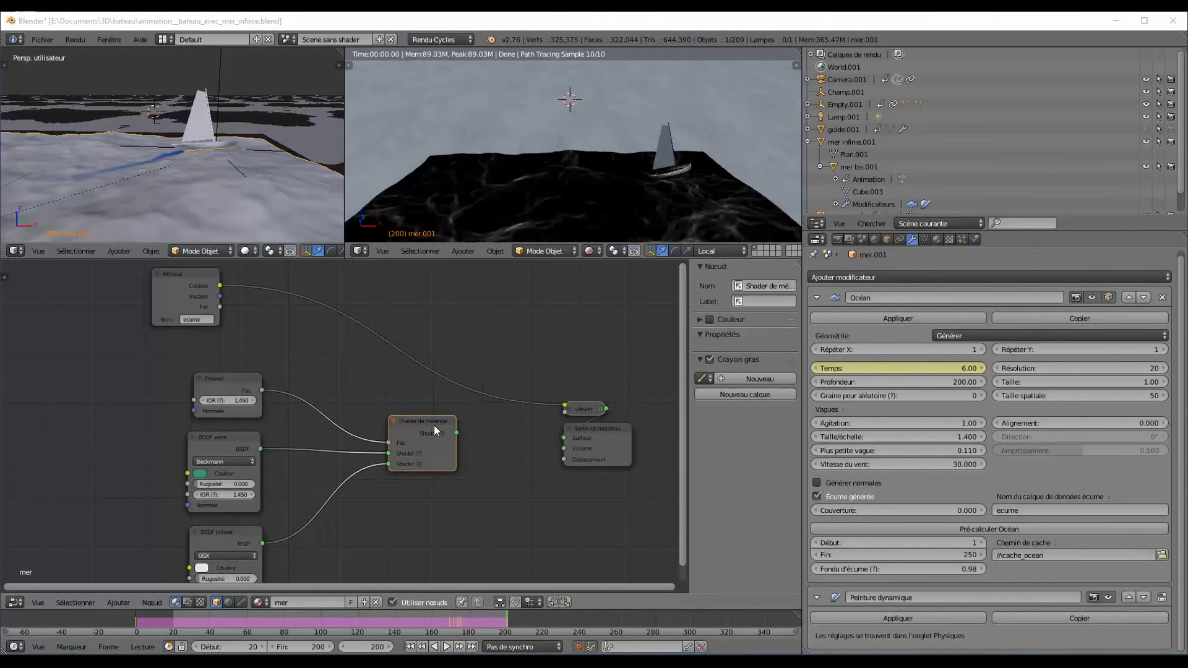
pyautogui.moveTo(433, 429); pyautogui.dragTo(434, 400)
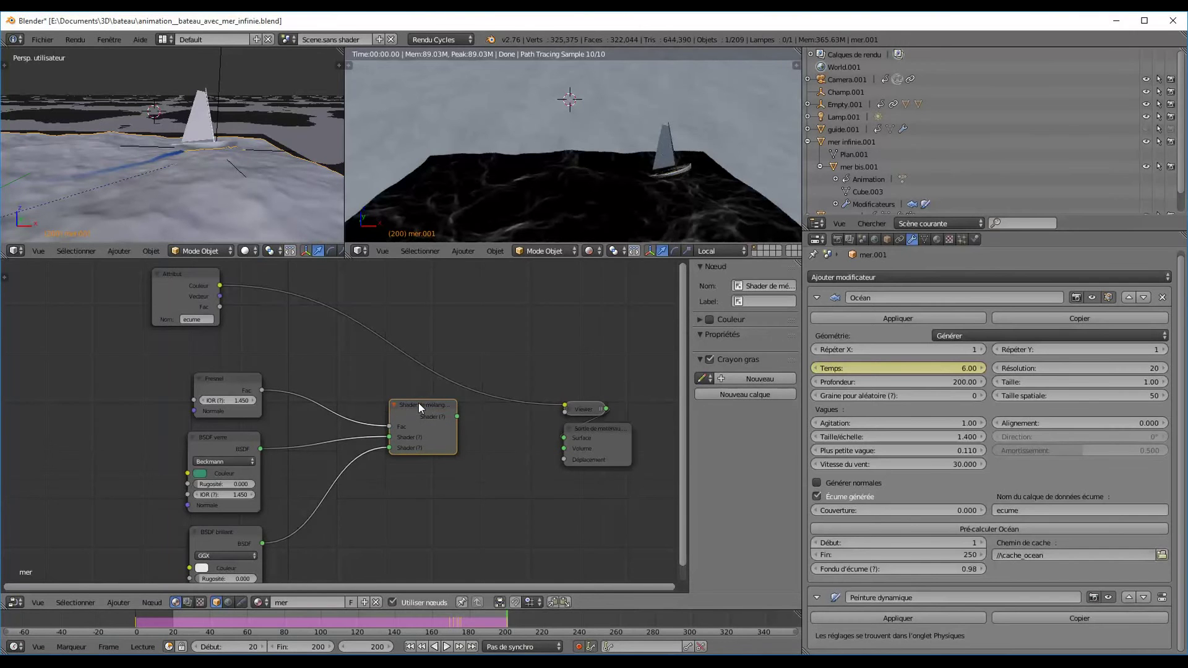
pyautogui.hotkey('shift', 'd')
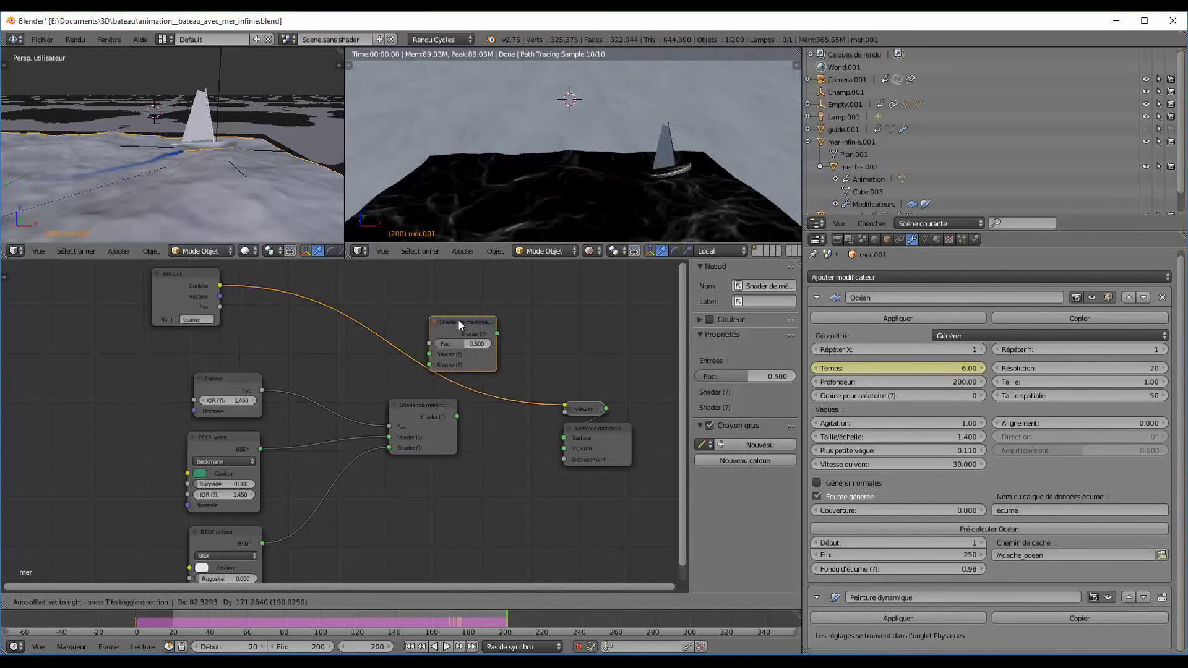
pyautogui.click(524, 302)
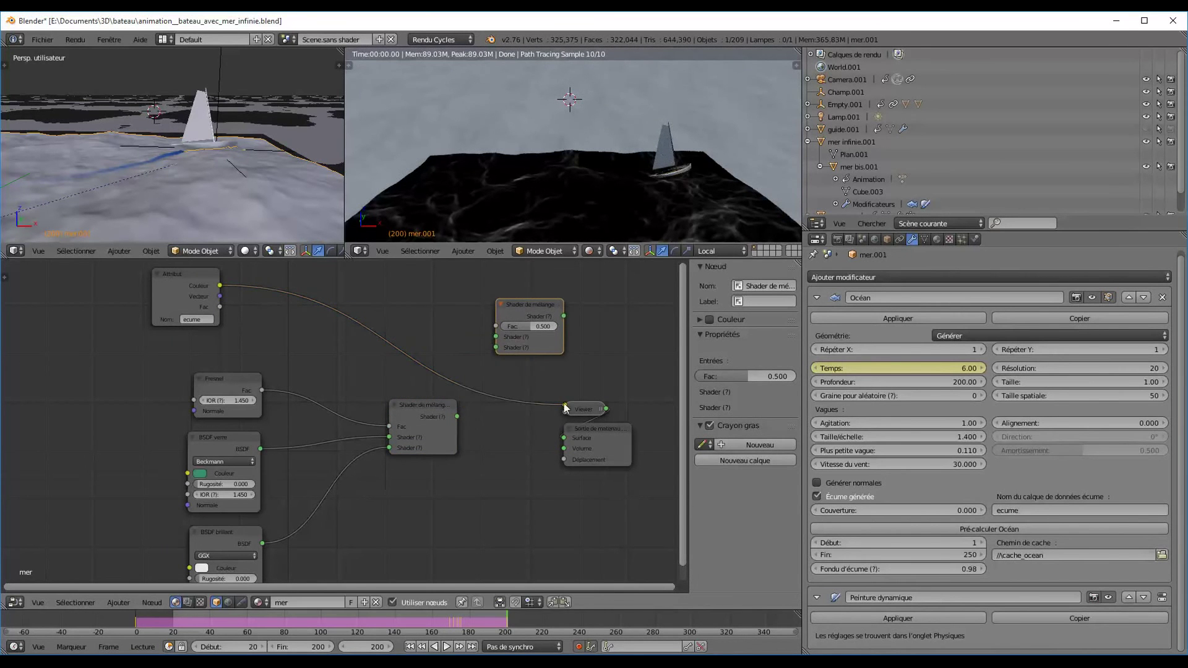
pyautogui.moveTo(417, 405); pyautogui.dragTo(363, 443)
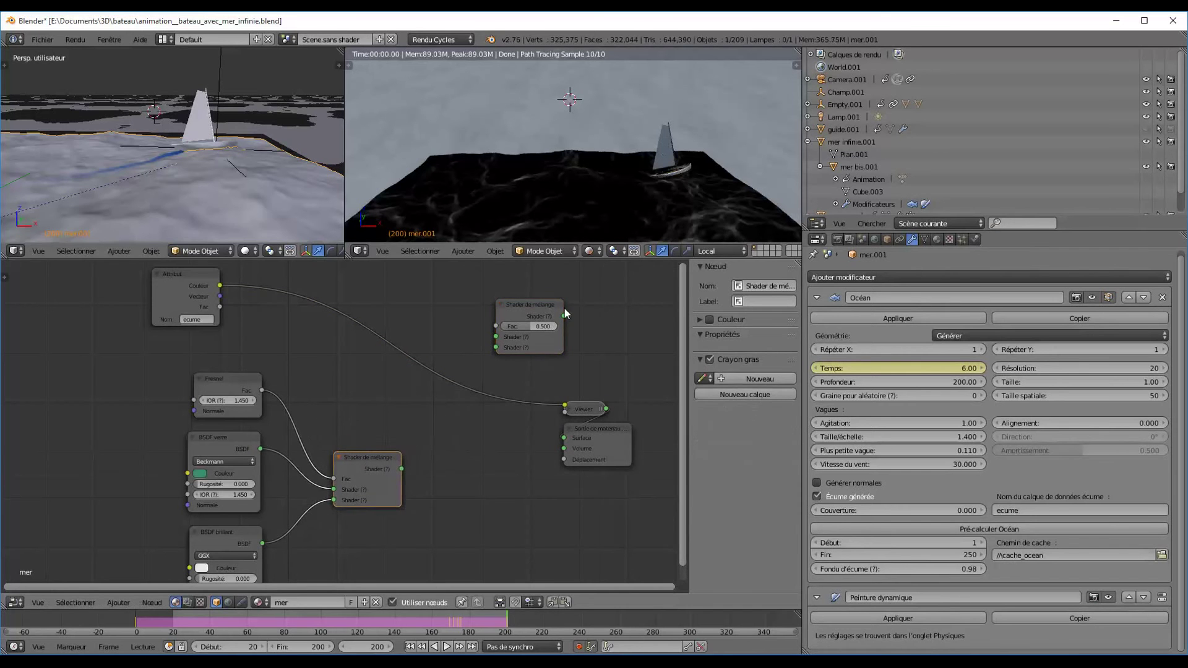
pyautogui.moveTo(546, 303); pyautogui.dragTo(489, 428)
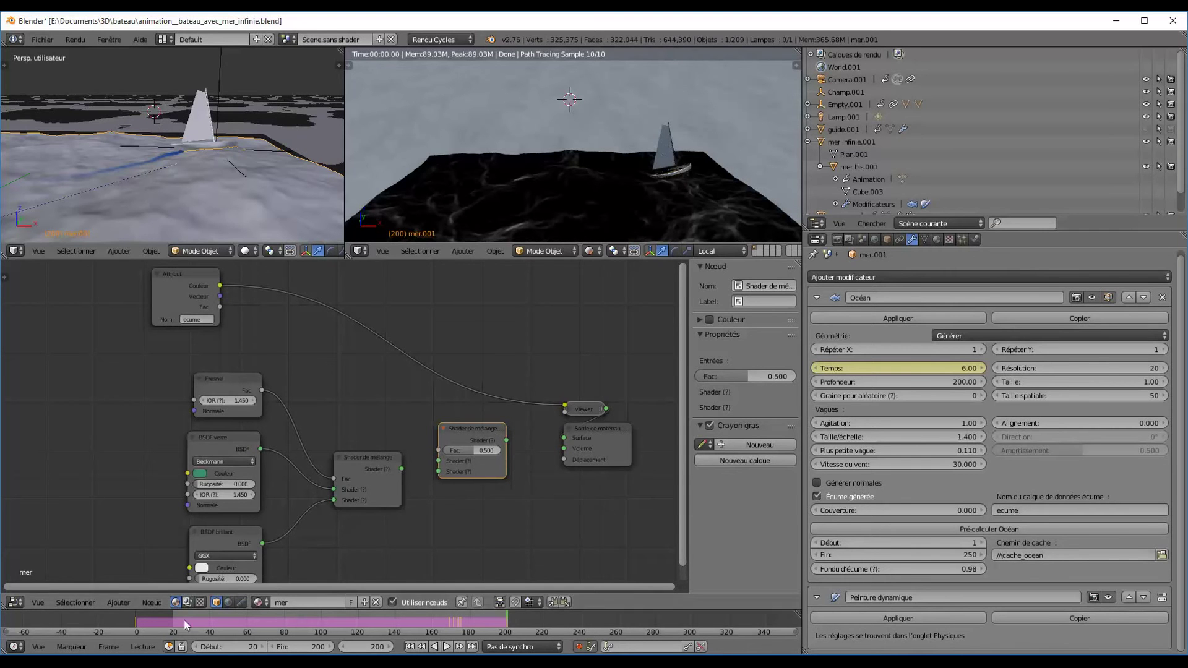
# Step: Add an Occlusion ambiante shader and feed it, together with the first mix shader, into the second mix shader
pyautogui.moveTo(342, 548); pyautogui.dragTo(306, 457, button='middle')
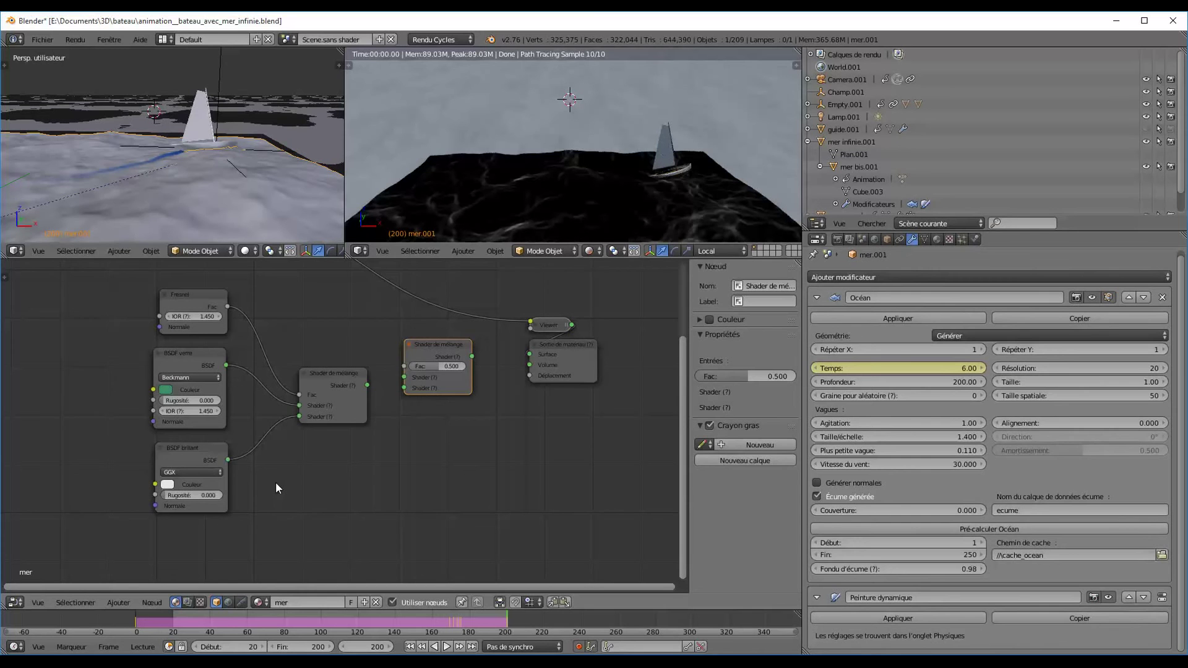
pyautogui.hotkey('shift', 'a')
pyautogui.moveTo(277, 484)
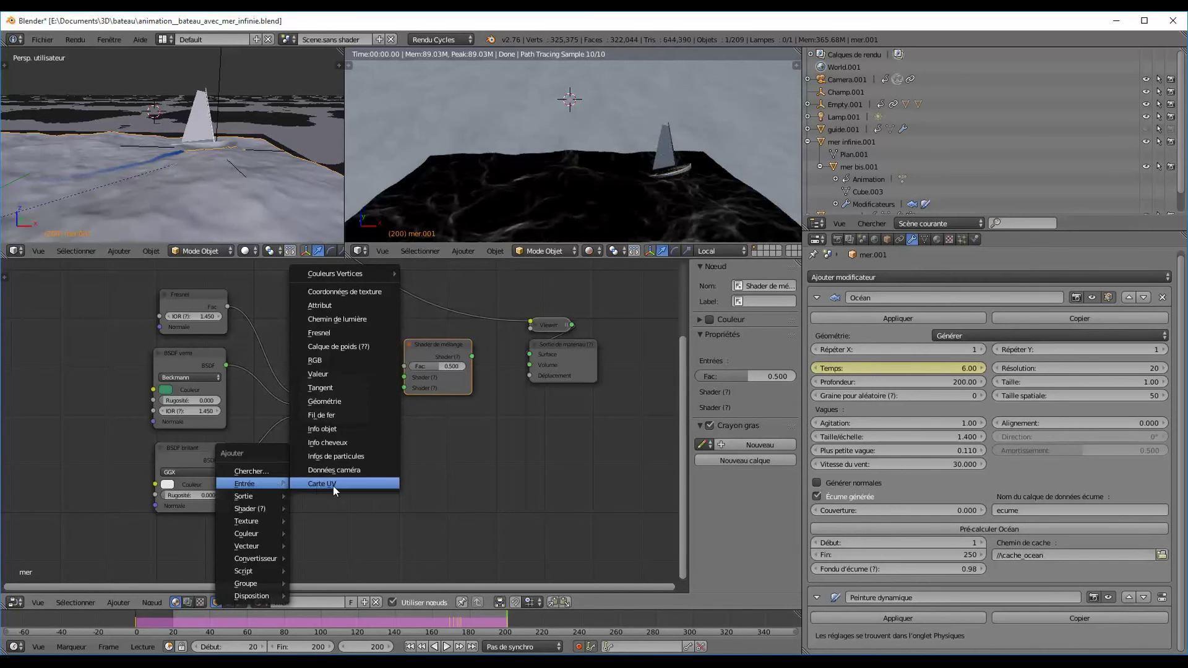
pyautogui.moveTo(261, 507)
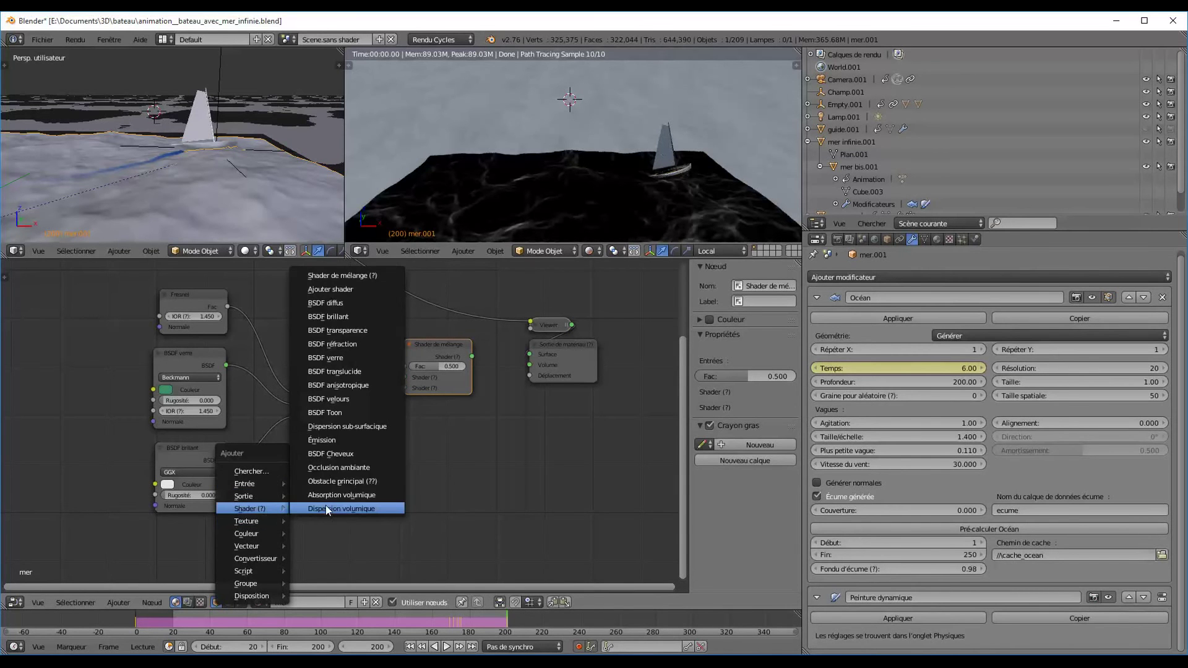
pyautogui.click(317, 465)
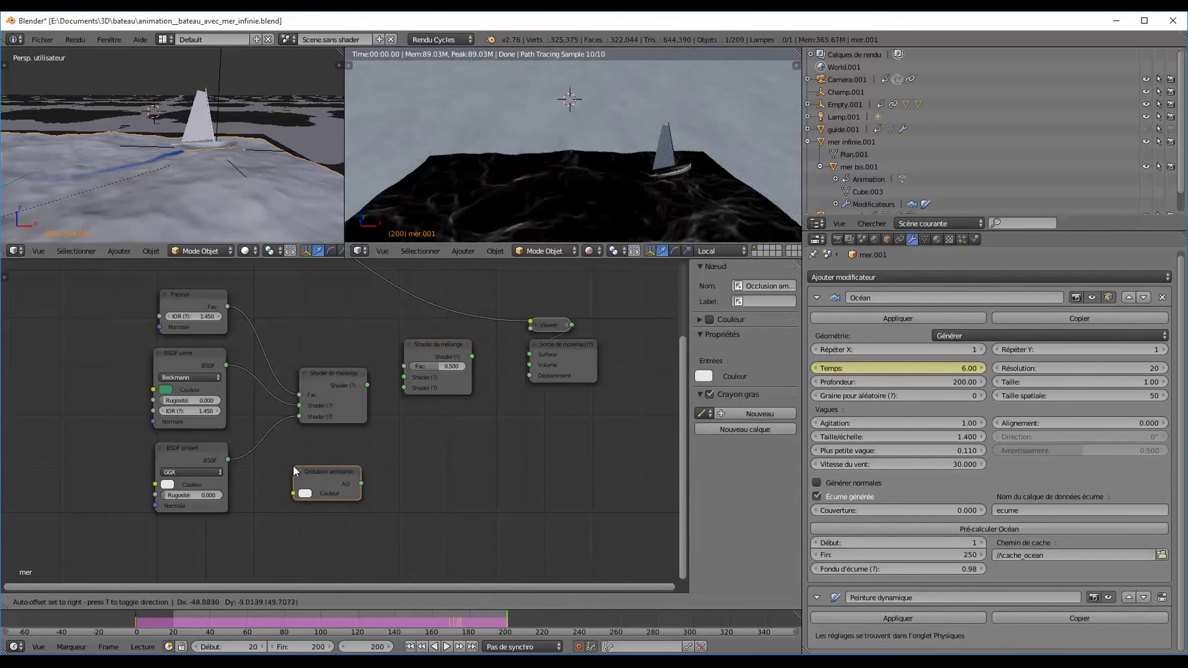
pyautogui.click(293, 465)
pyautogui.moveTo(364, 483); pyautogui.dragTo(415, 384)
# Step: Drive the second mix shader's factor with the ecume attribute's Fac and link that mix shader to the material output's surface
pyautogui.moveTo(428, 351); pyautogui.dragTo(430, 411, button='middle')
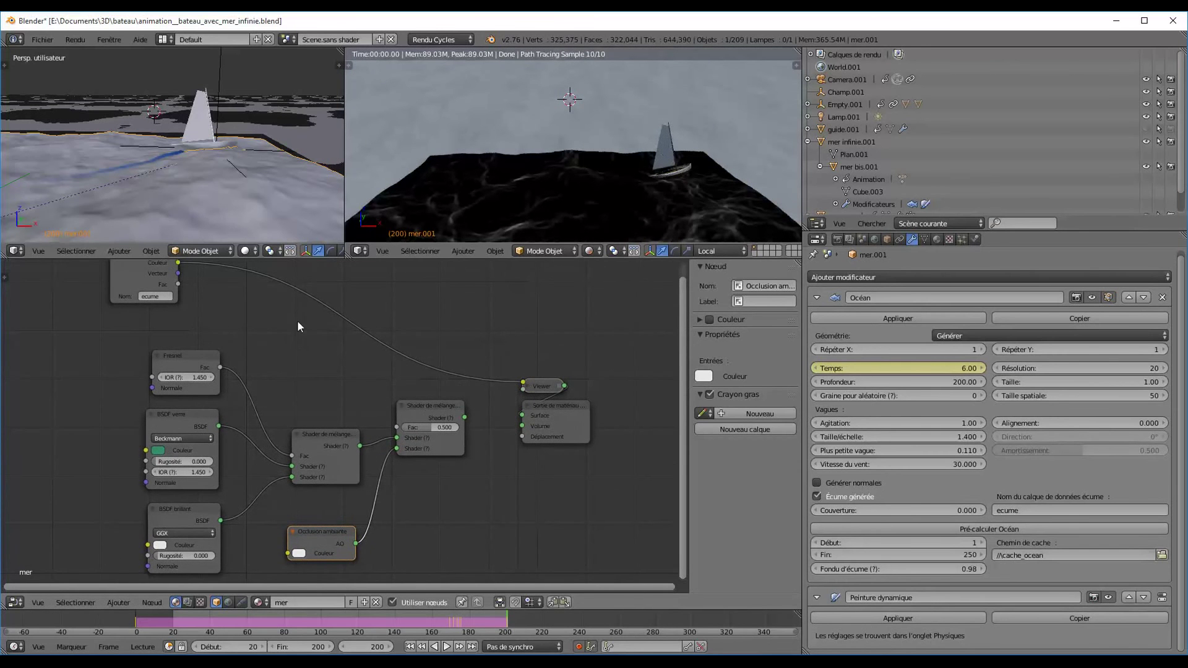
pyautogui.moveTo(179, 284); pyautogui.dragTo(398, 427)
pyautogui.keyDown('ctrl'); pyautogui.keyDown('shift'); pyautogui.click(432, 411); pyautogui.keyUp('shift'); pyautogui.keyUp('ctrl')
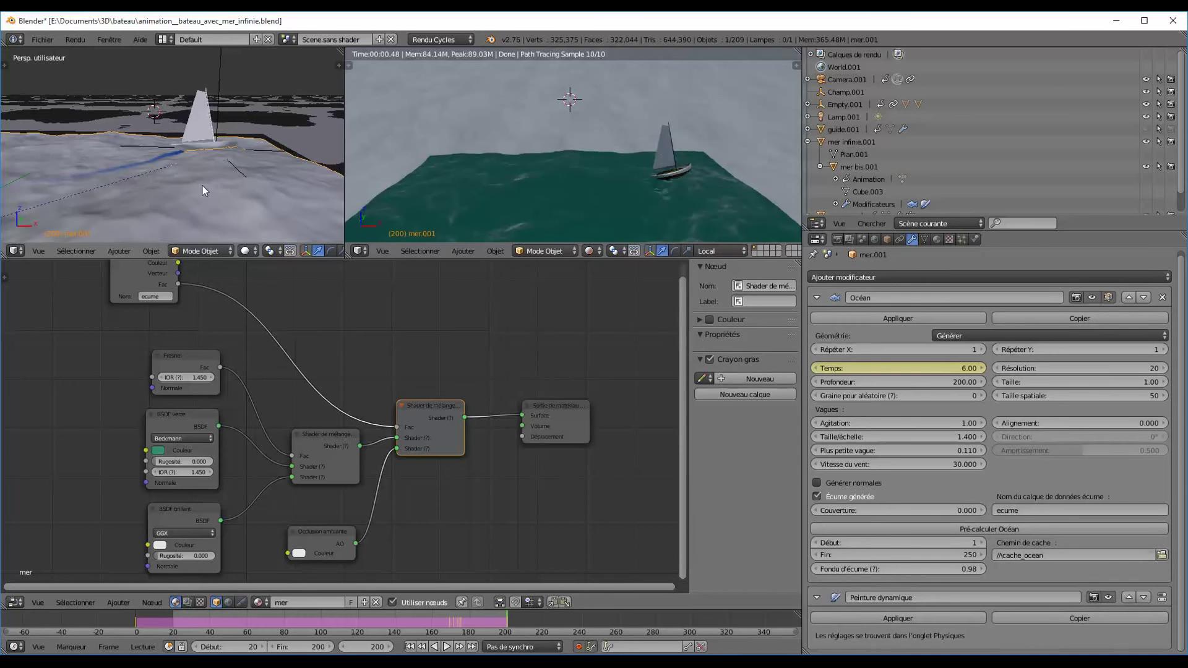
# Step: Copy the wetmap layer name dp_wetmap from the sea's dynamic paint output settings
pyautogui.moveTo(229, 152); pyautogui.dragTo(250, 197, button='middle')
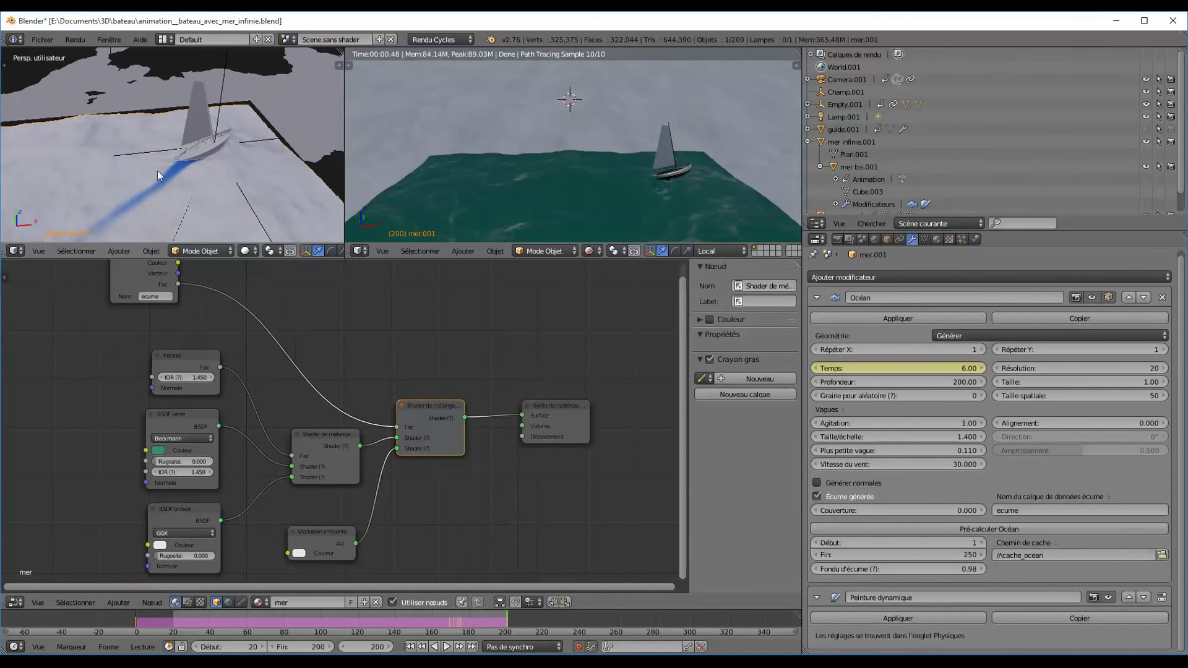
pyautogui.moveTo(360, 337); pyautogui.dragTo(427, 493, button='middle')
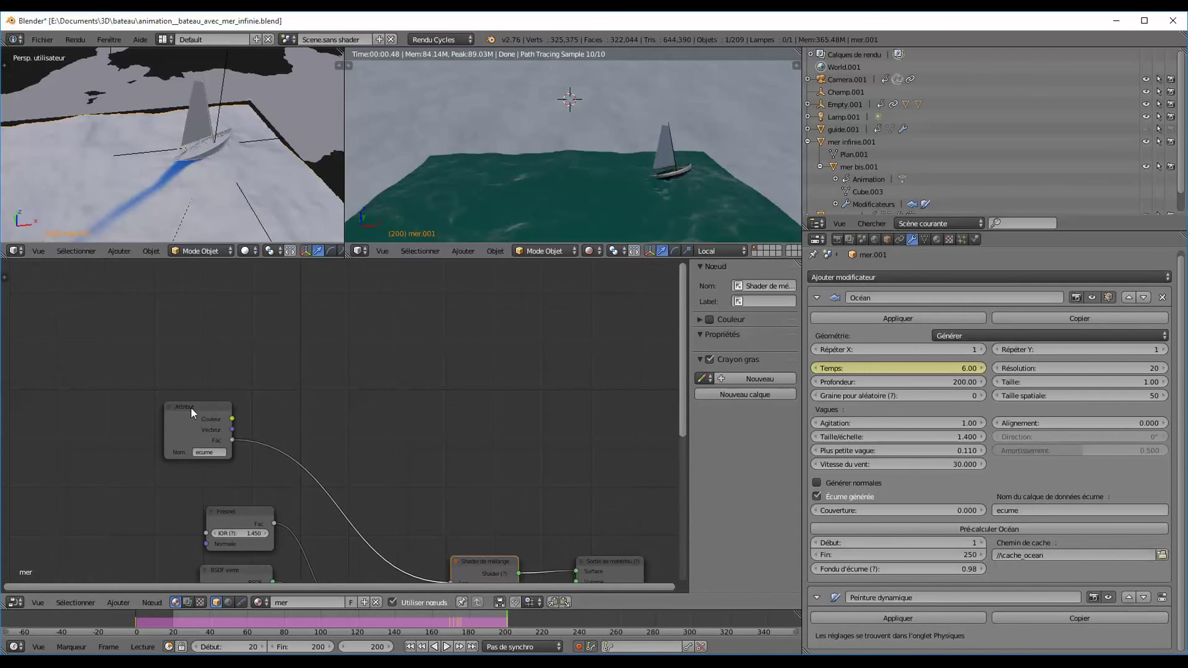
pyautogui.click(974, 239)
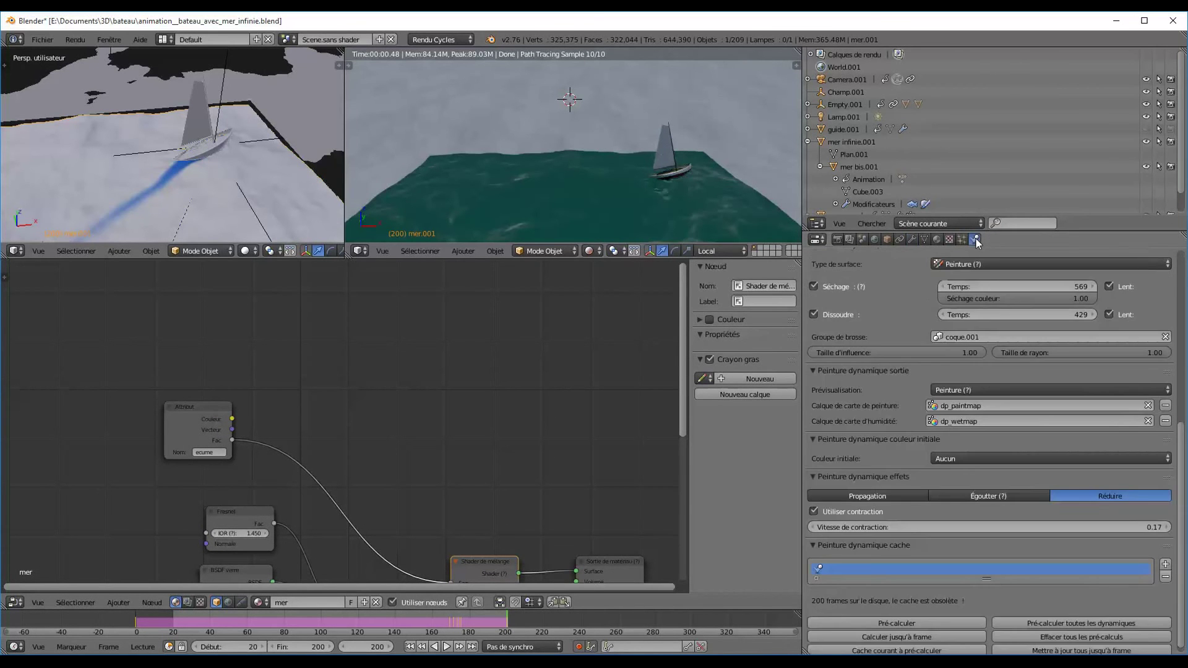
pyautogui.scroll(4, 866, 331)
pyautogui.scroll(-4, 892, 341)
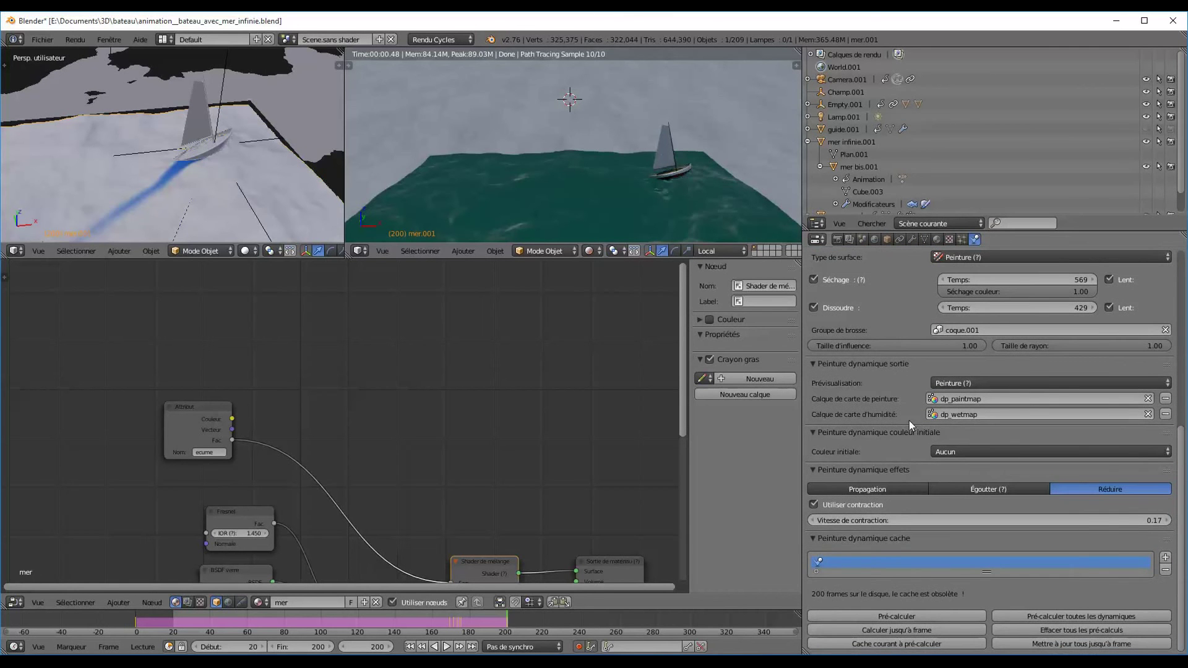
pyautogui.click(950, 415)
pyautogui.hotkey('ctrl', 'c')
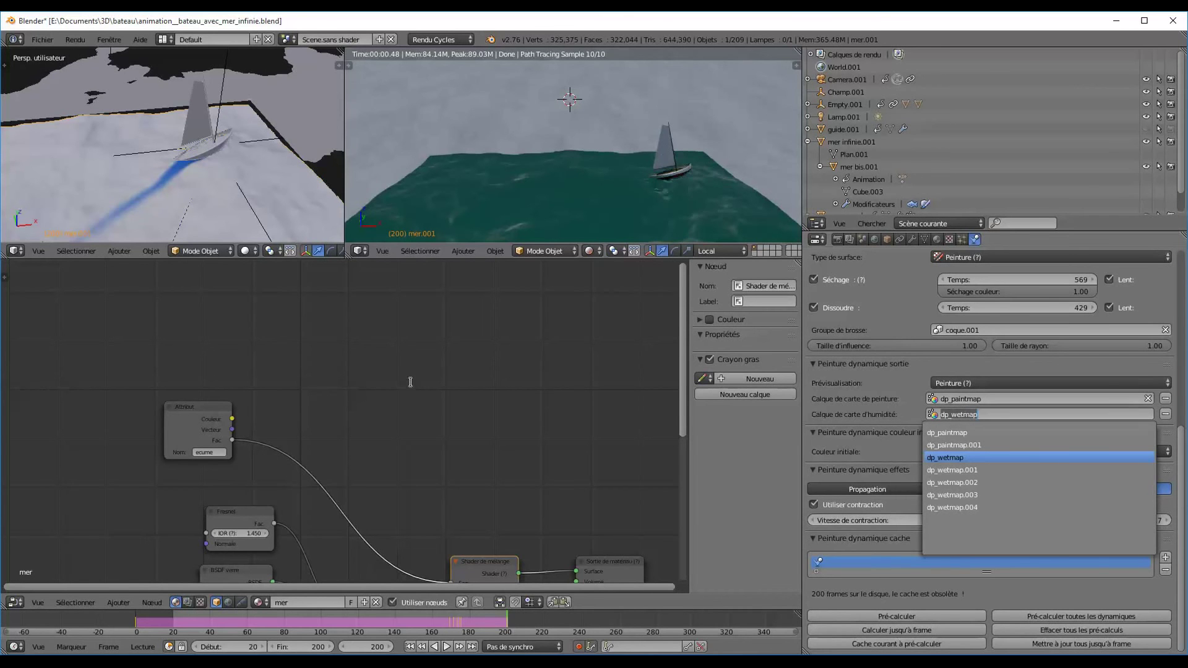
pyautogui.click(187, 361)
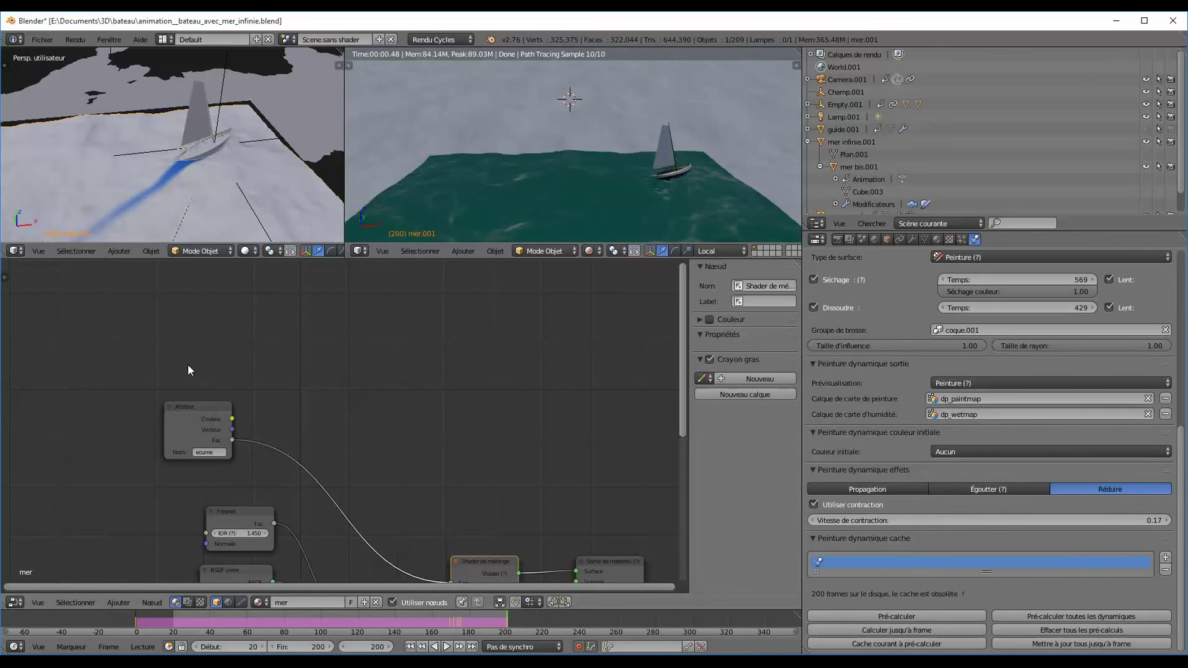
# Step: Add a second Attribut input node above the ecume one and name its attribute dp_wetmap
pyautogui.hotkey('shift', 'a')
pyautogui.moveTo(203, 396)
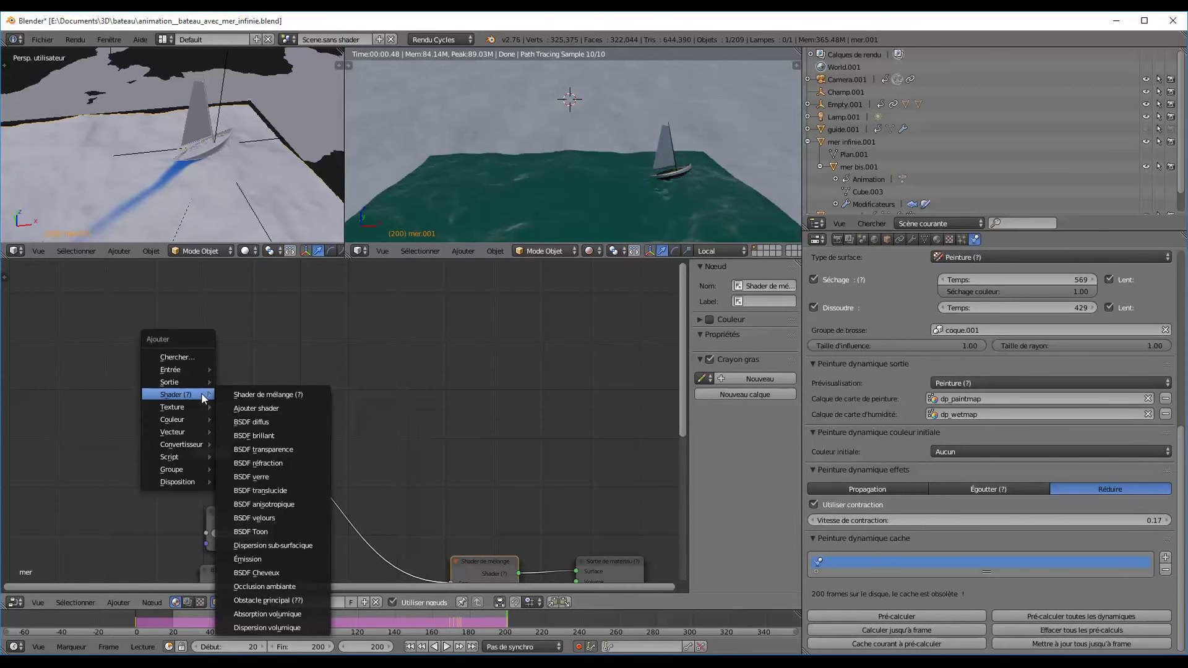
pyautogui.moveTo(194, 370)
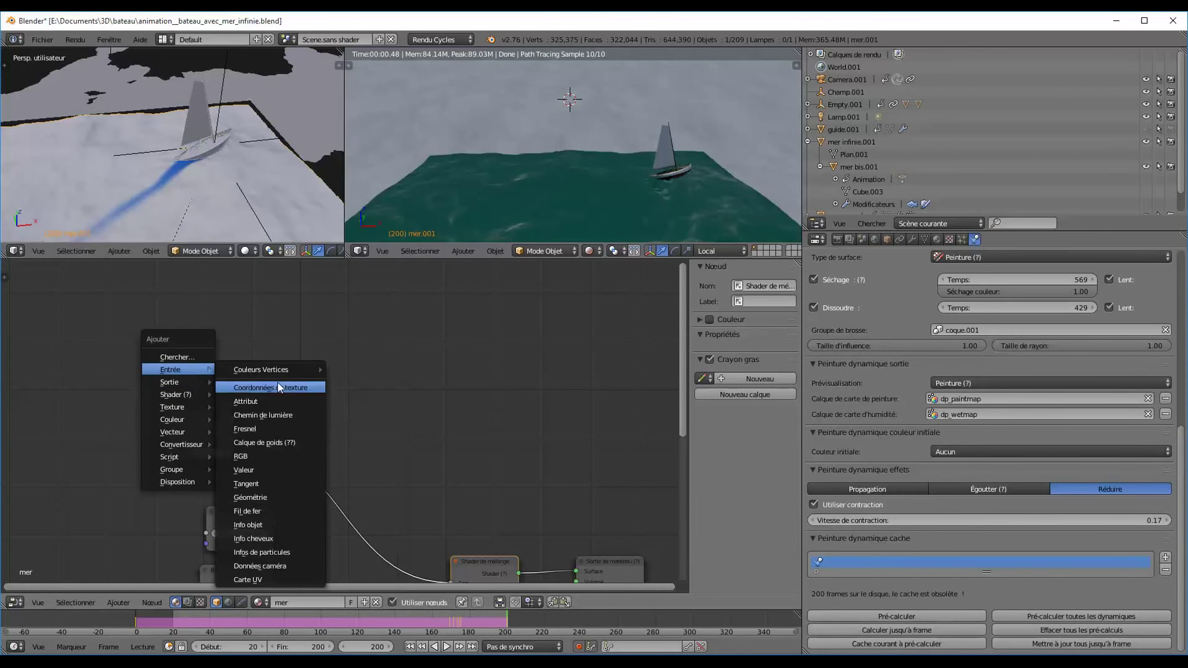
pyautogui.click(277, 401)
pyautogui.click(166, 308)
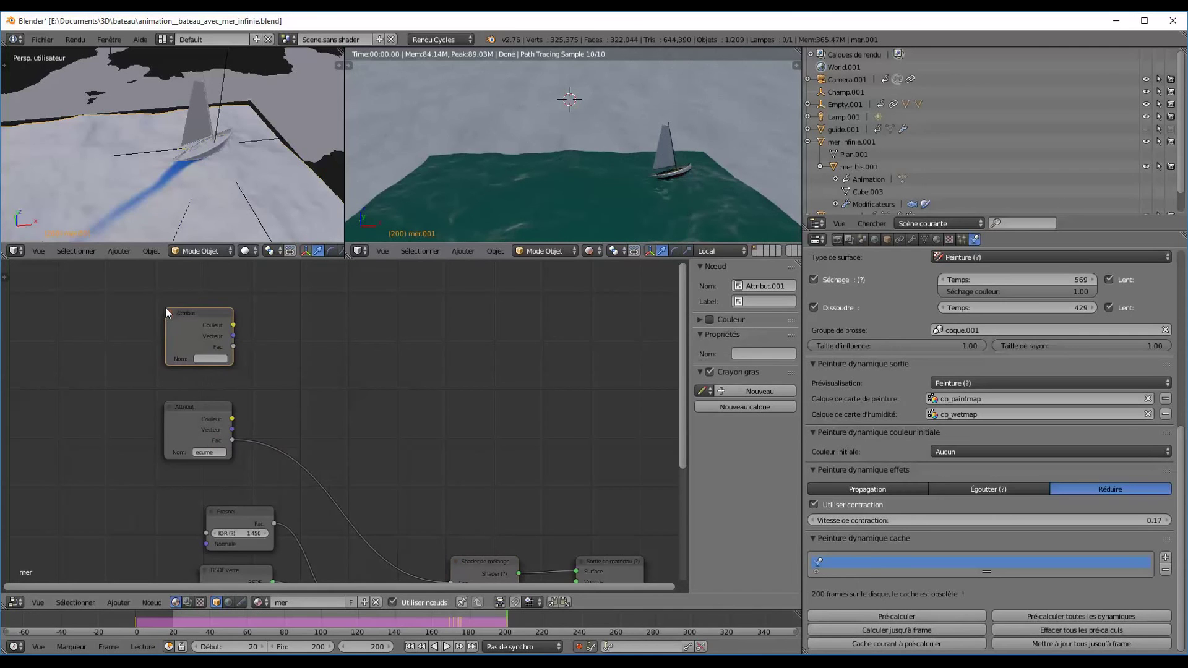
pyautogui.click(195, 357)
pyautogui.hotkey('ctrl', 'v')
pyautogui.press('Return')
# Step: Preview the dp_wetmap attribute alone on the sea and move its node closer to the ecume attribute node
pyautogui.moveTo(322, 412); pyautogui.dragTo(289, 370, button='middle')
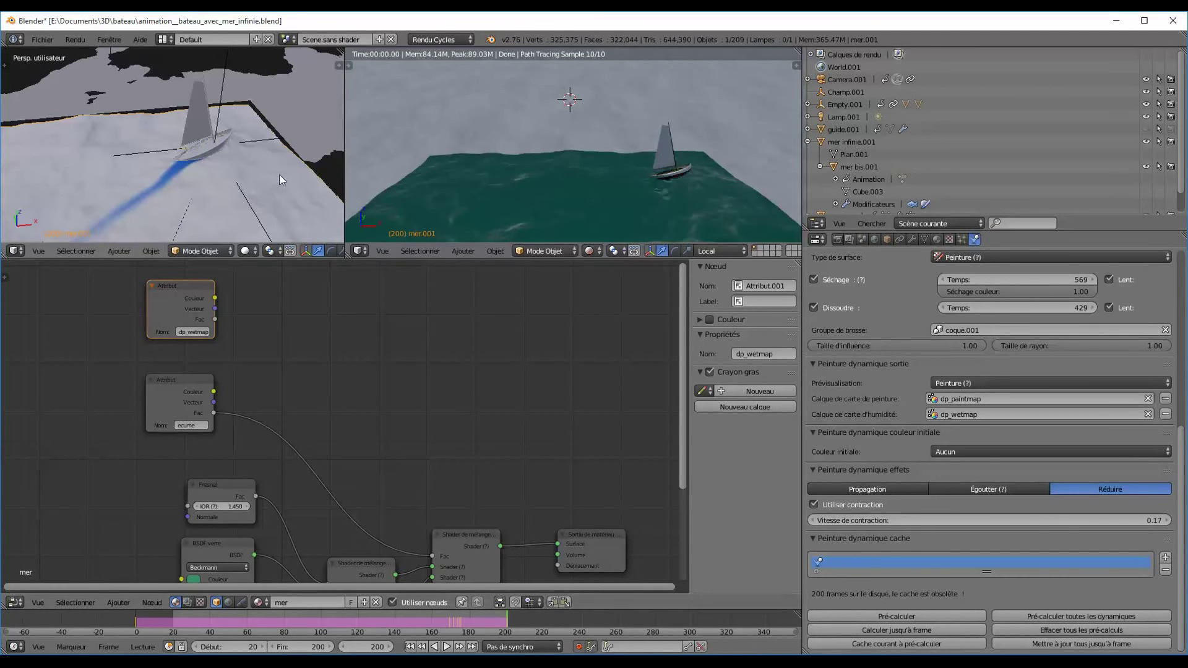
pyautogui.keyDown('ctrl'); pyautogui.keyDown('shift'); pyautogui.click(181, 296); pyautogui.keyUp('shift'); pyautogui.keyUp('ctrl')
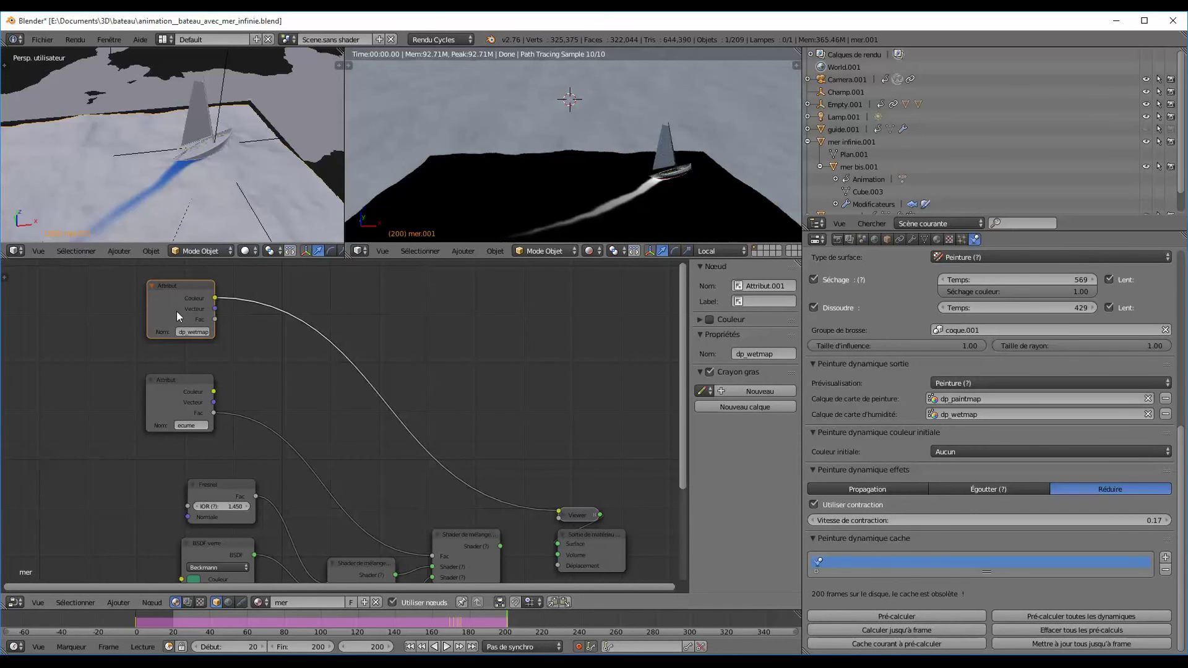
pyautogui.moveTo(181, 290)
pyautogui.mouseDown()
pyautogui.moveTo(165, 313)
pyautogui.moveTo(182, 313)
pyautogui.mouseUp()
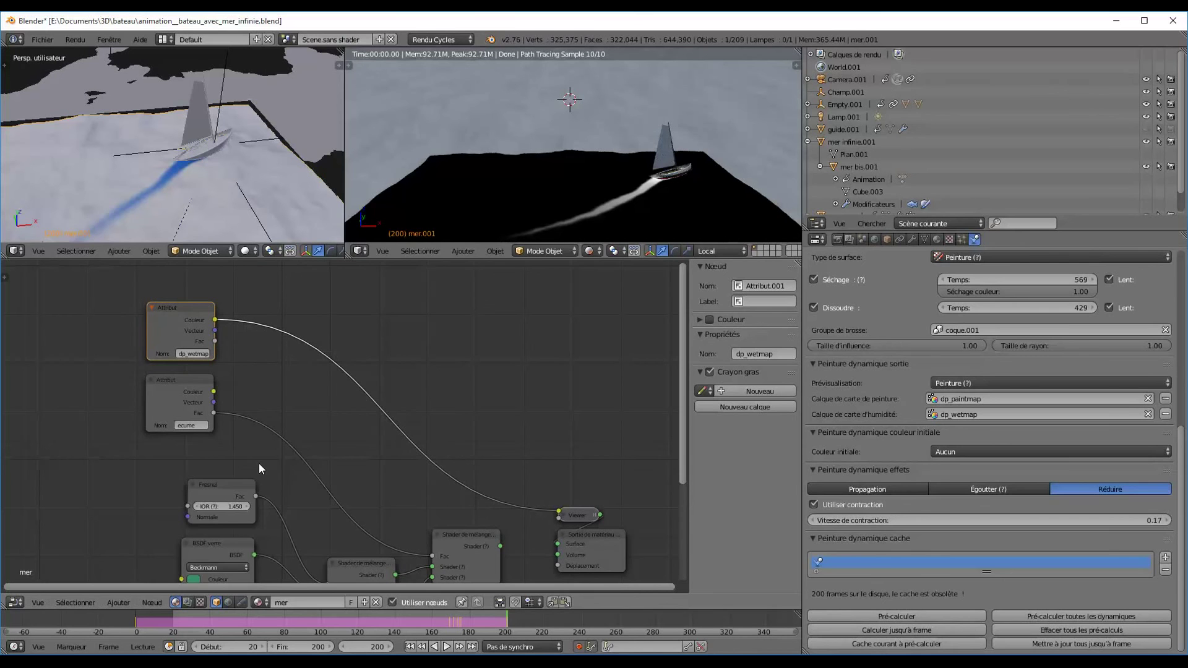
# Step: Insert a Mélanger RGB node on the ecume attribute's link and connect the dp_wetmap attribute's Fac to its Couleur 2
pyautogui.hotkey('shift', 'a')
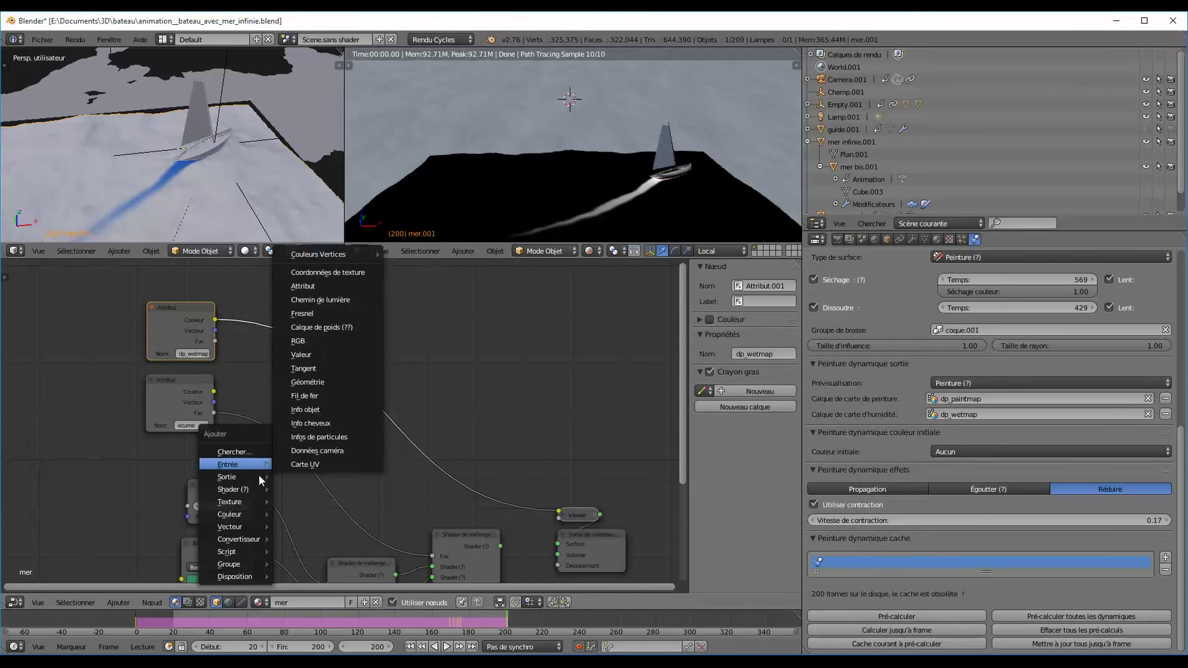
pyautogui.moveTo(235, 514)
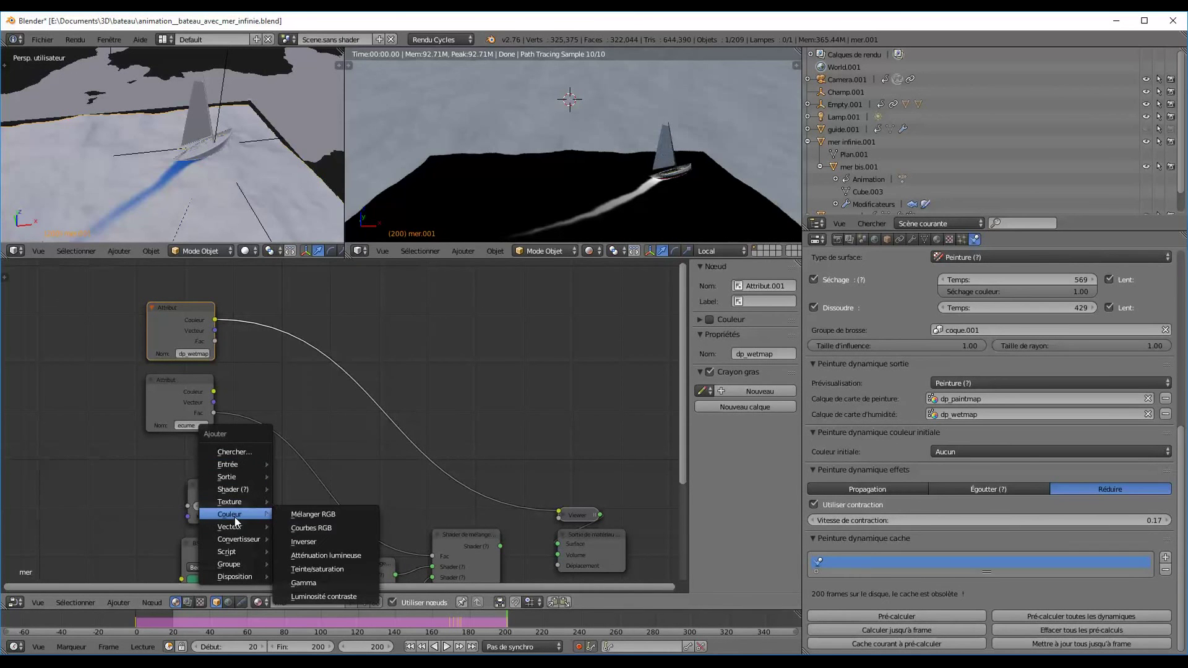
pyautogui.click(322, 515)
pyautogui.click(289, 373)
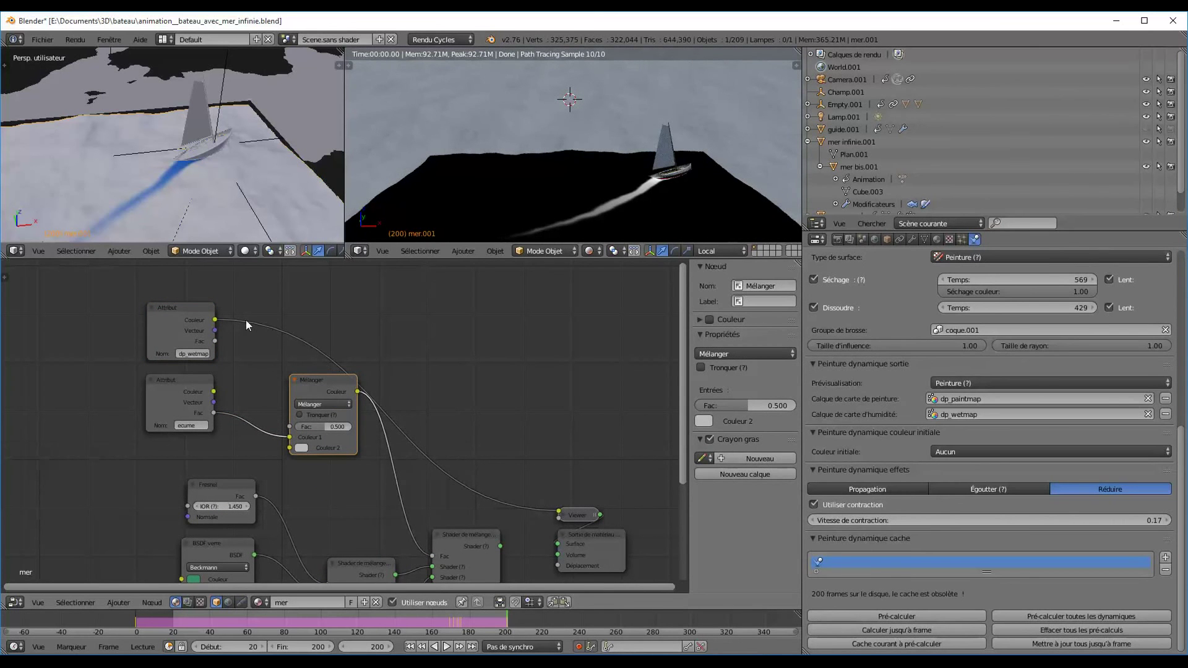
pyautogui.moveTo(216, 339); pyautogui.dragTo(291, 448)
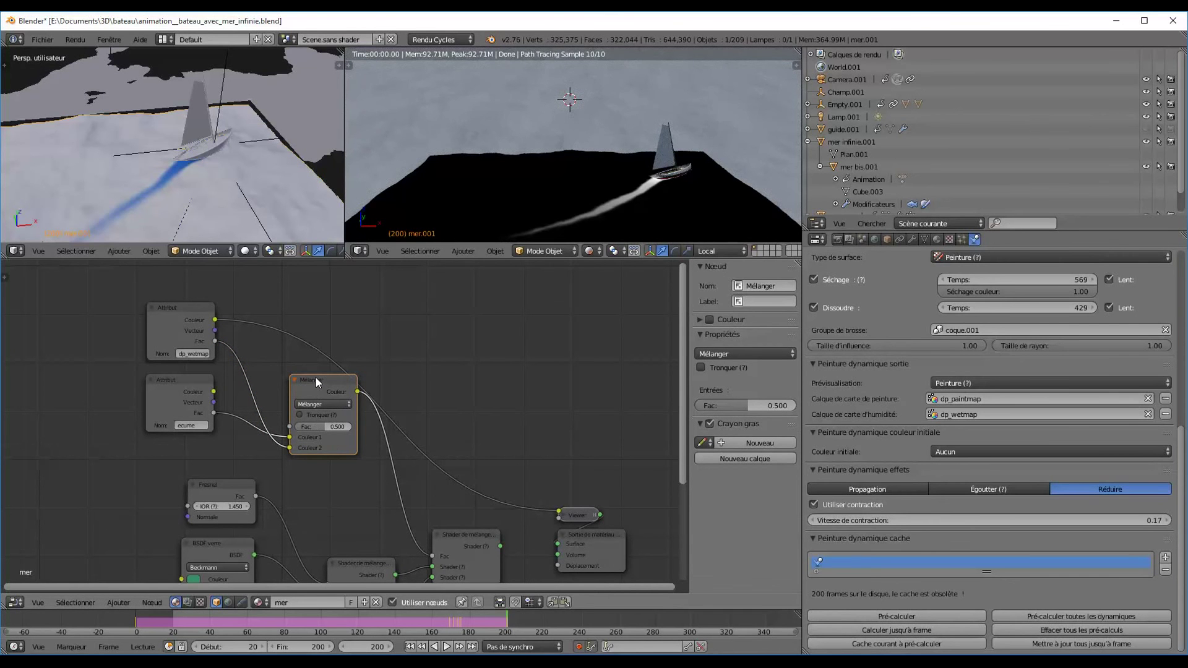
# Step: Preview the combined ecume and dp_wetmap colour mix alone on the sea
pyautogui.keyDown('ctrl'); pyautogui.keyDown('shift'); pyautogui.click(316, 377); pyautogui.keyUp('shift'); pyautogui.keyUp('ctrl')
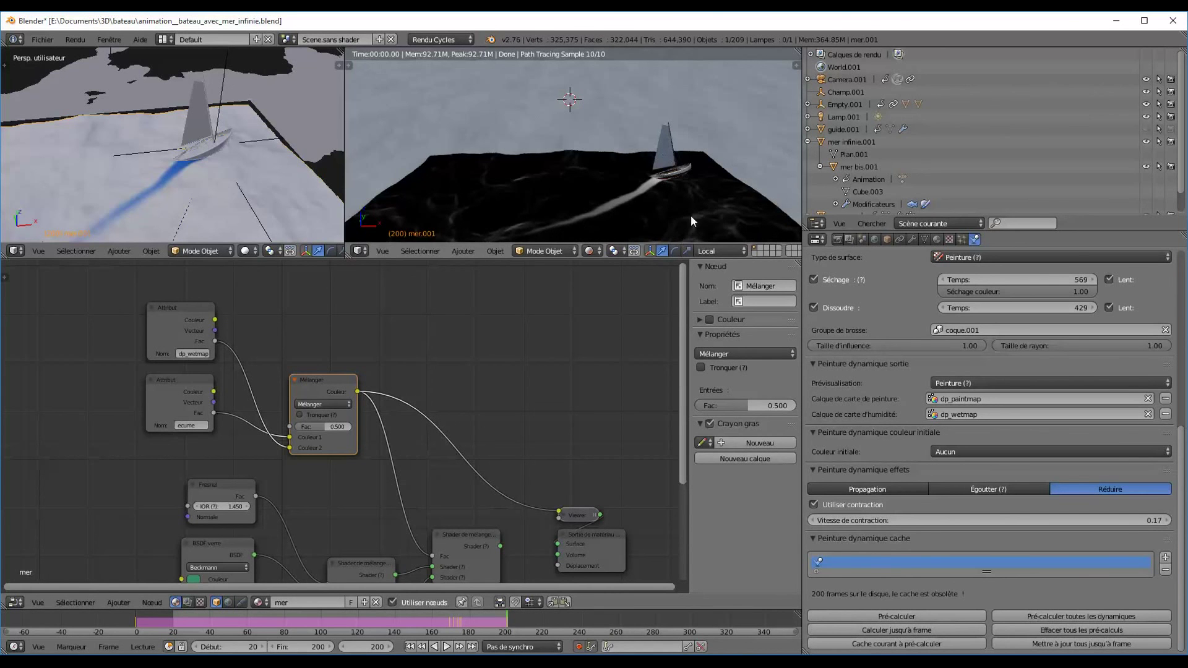
pyautogui.moveTo(552, 400); pyautogui.dragTo(554, 329, button='middle')
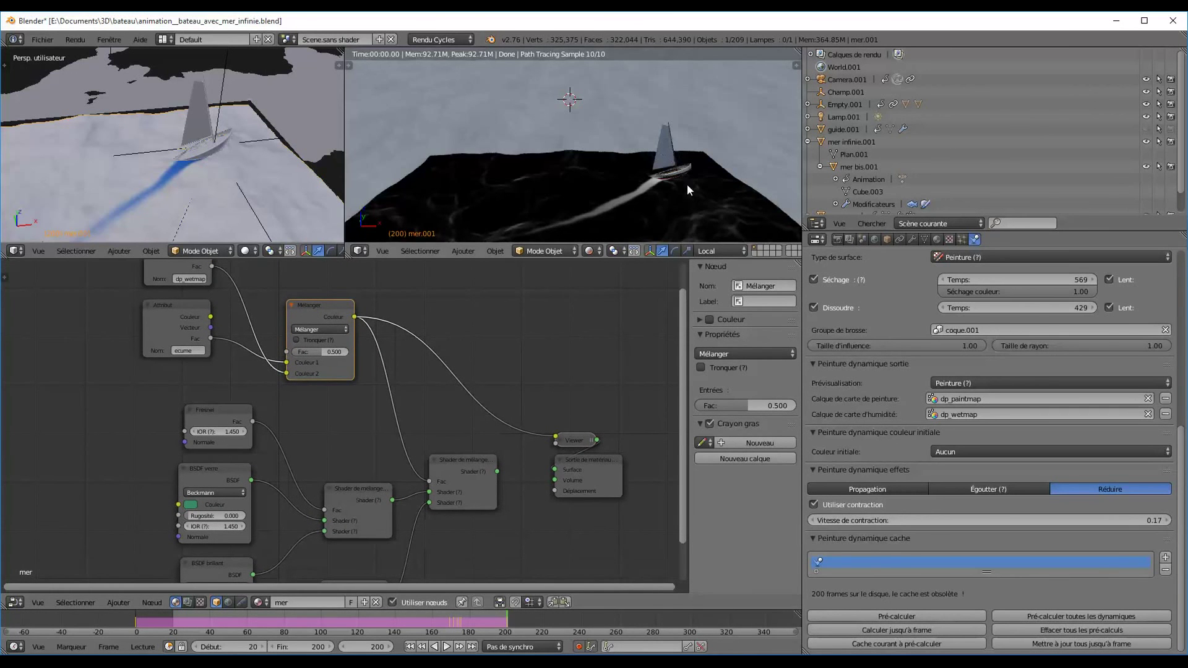
pyautogui.moveTo(493, 325); pyautogui.dragTo(478, 332, button='middle')
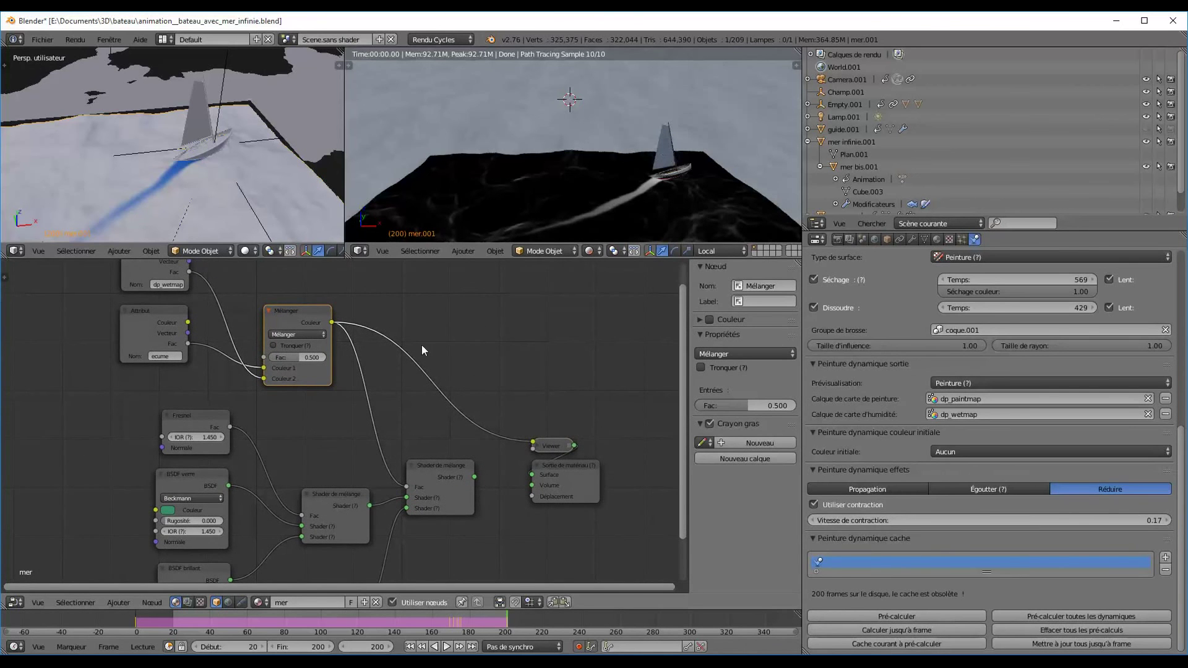
# Step: Move the ecume and dp_wetmap attribute nodes apart and add a Texture musgrave node between them
pyautogui.moveTo(197, 385); pyautogui.dragTo(274, 512, button='middle')
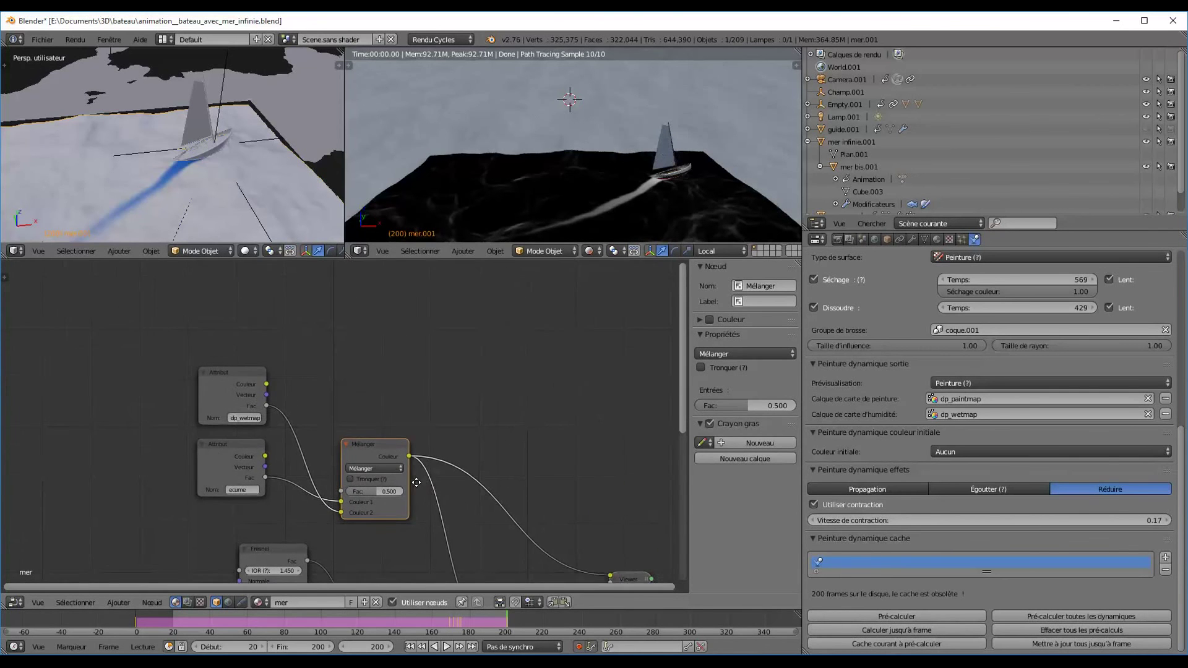
pyautogui.moveTo(225, 374); pyautogui.dragTo(123, 485)
pyautogui.moveTo(215, 458); pyautogui.dragTo(152, 317)
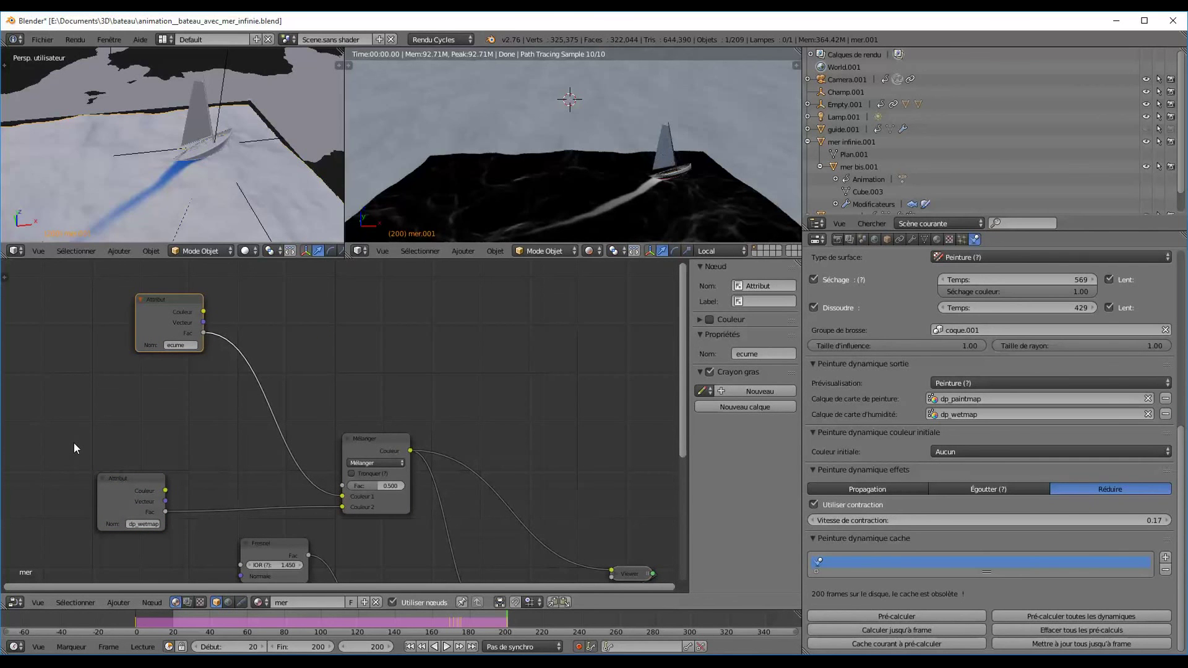
pyautogui.hotkey('shift', 'a')
pyautogui.moveTo(74, 444)
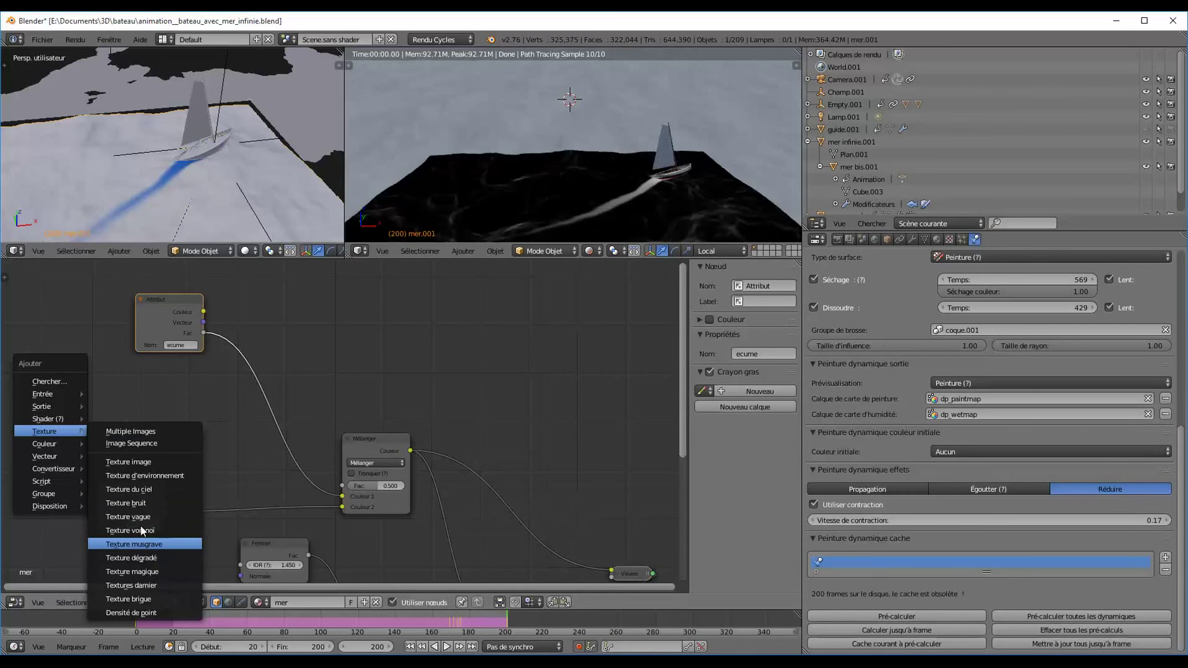
pyautogui.click(145, 544)
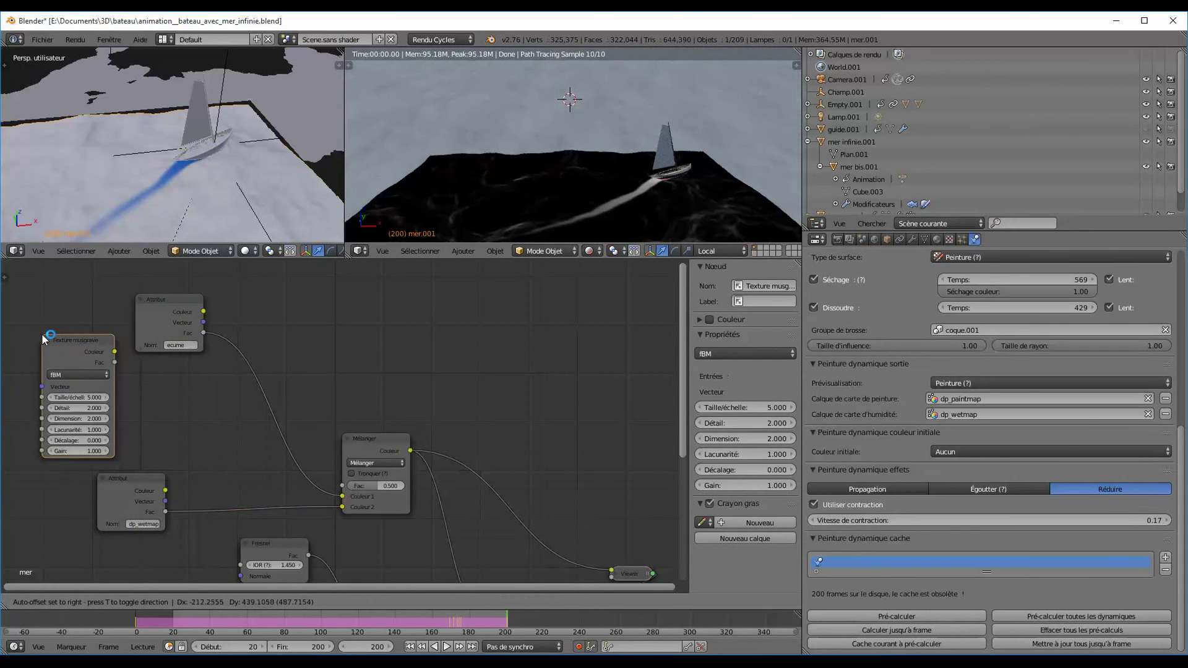
pyautogui.click(45, 339)
pyautogui.moveTo(125, 485); pyautogui.dragTo(74, 516)
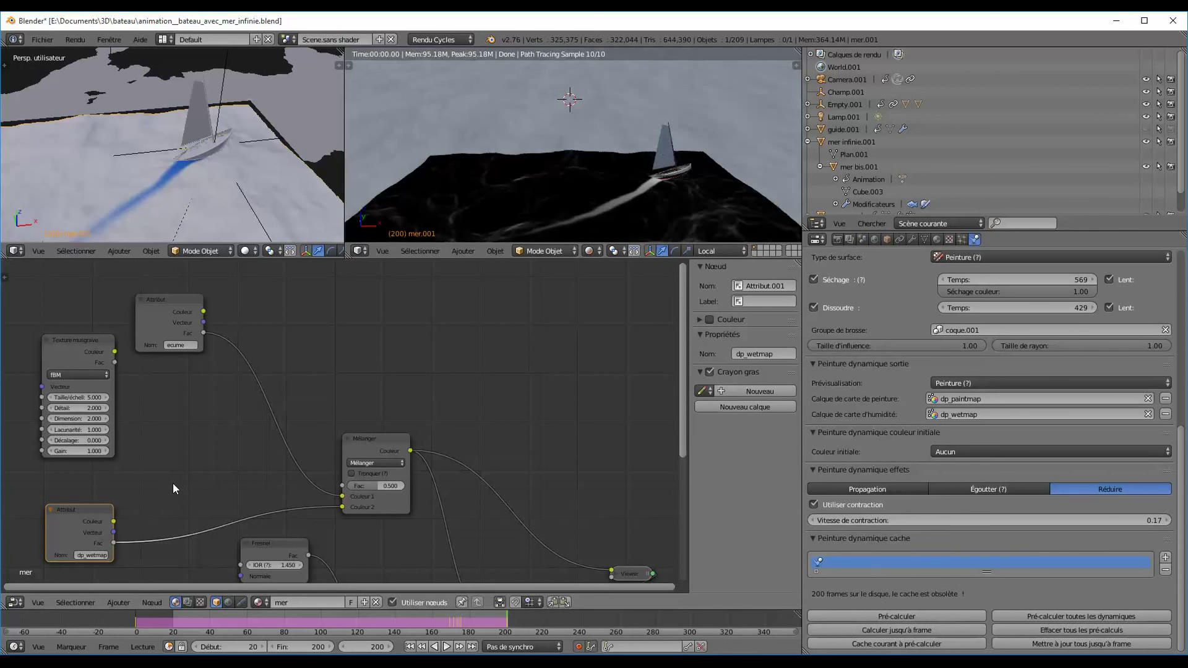
# Step: Insert a Mélanger RGB node in Multiplier mode on the dp_wetmap link, with the Musgrave texture's Fac as Couleur 2
pyautogui.hotkey('shift', 'a')
pyautogui.moveTo(174, 484)
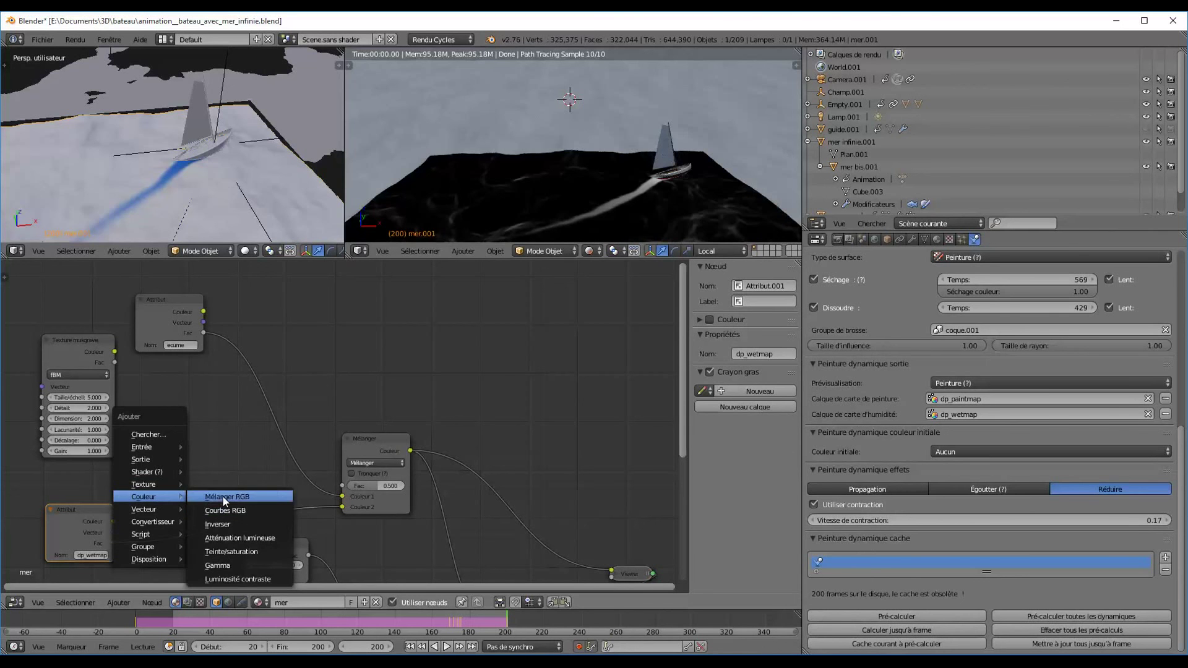
pyautogui.click(227, 496)
pyautogui.click(166, 444)
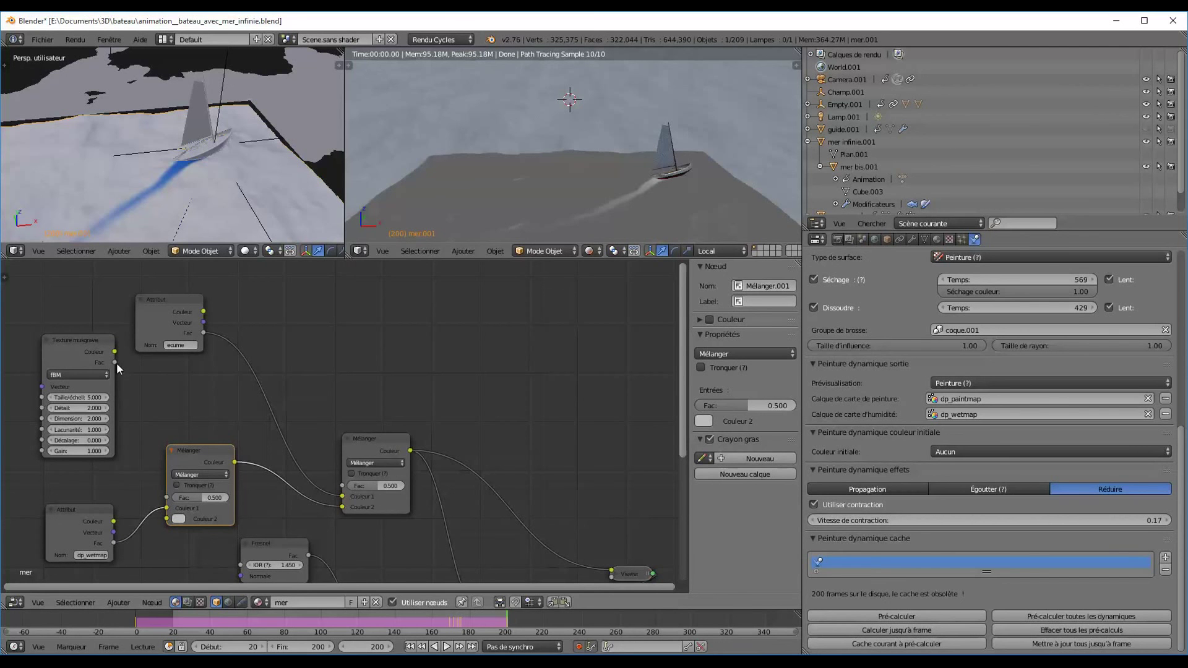
pyautogui.moveTo(115, 361); pyautogui.dragTo(165, 518)
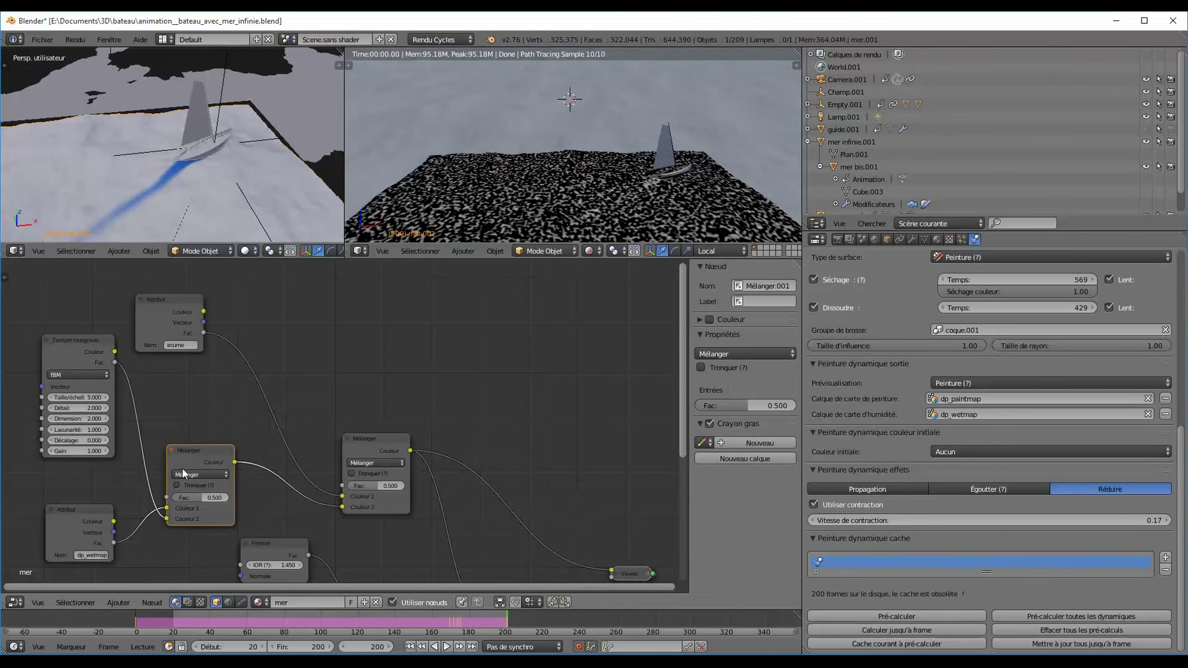
pyautogui.click(201, 475)
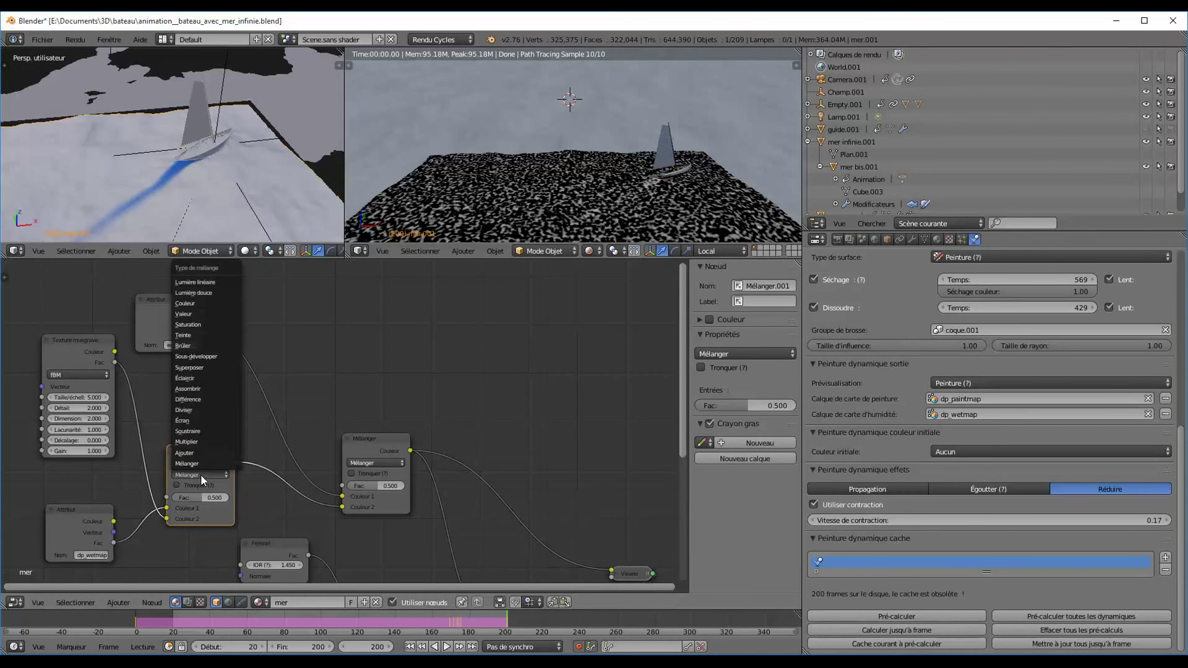
pyautogui.click(209, 442)
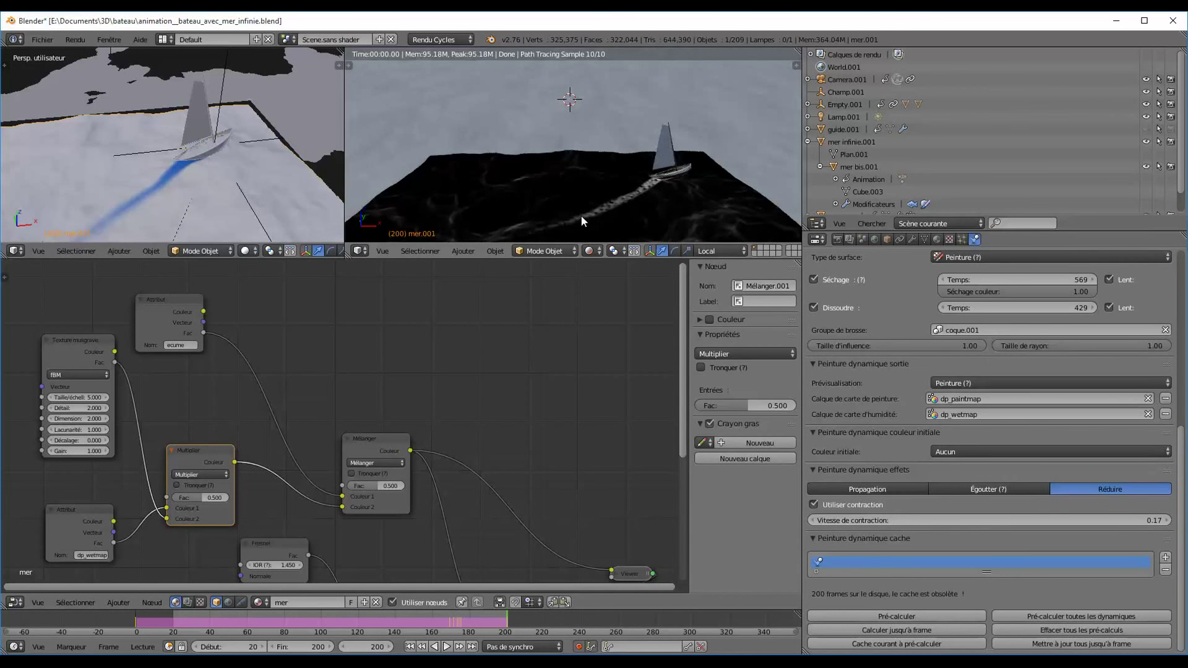
# Step: Set the Musgrave texture's scale to 16.9 while checking the wake behind the boat up close
pyautogui.scroll(1, 711, 200)
pyautogui.scroll(4, 609, 216)
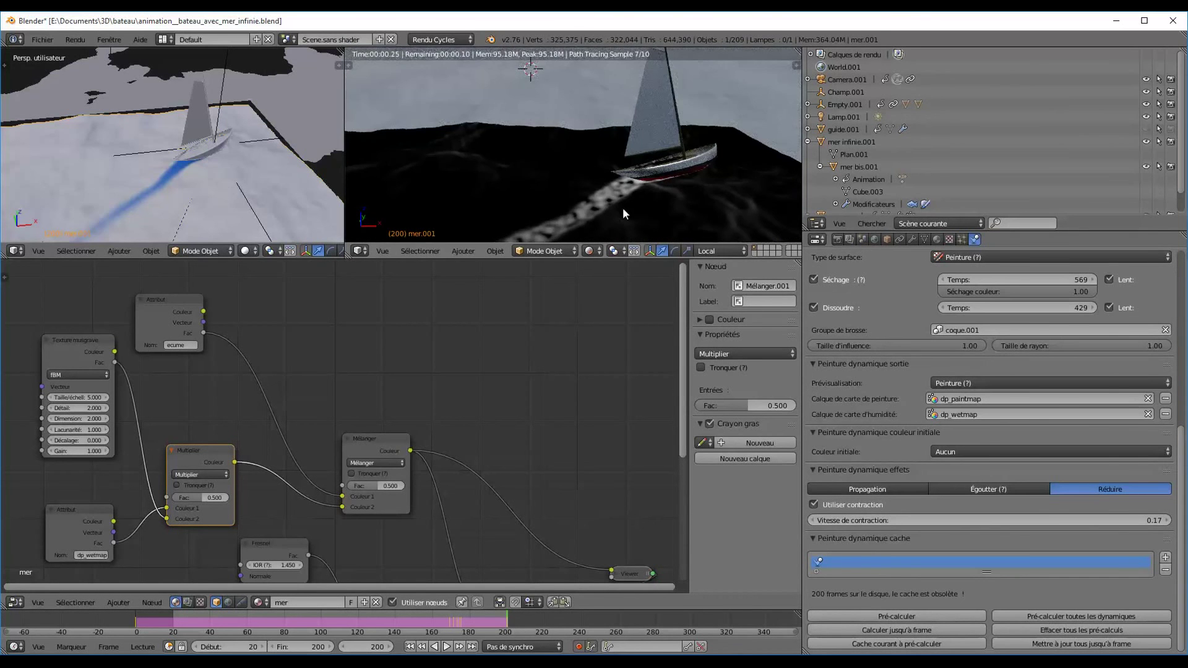
pyautogui.scroll(3, 615, 232)
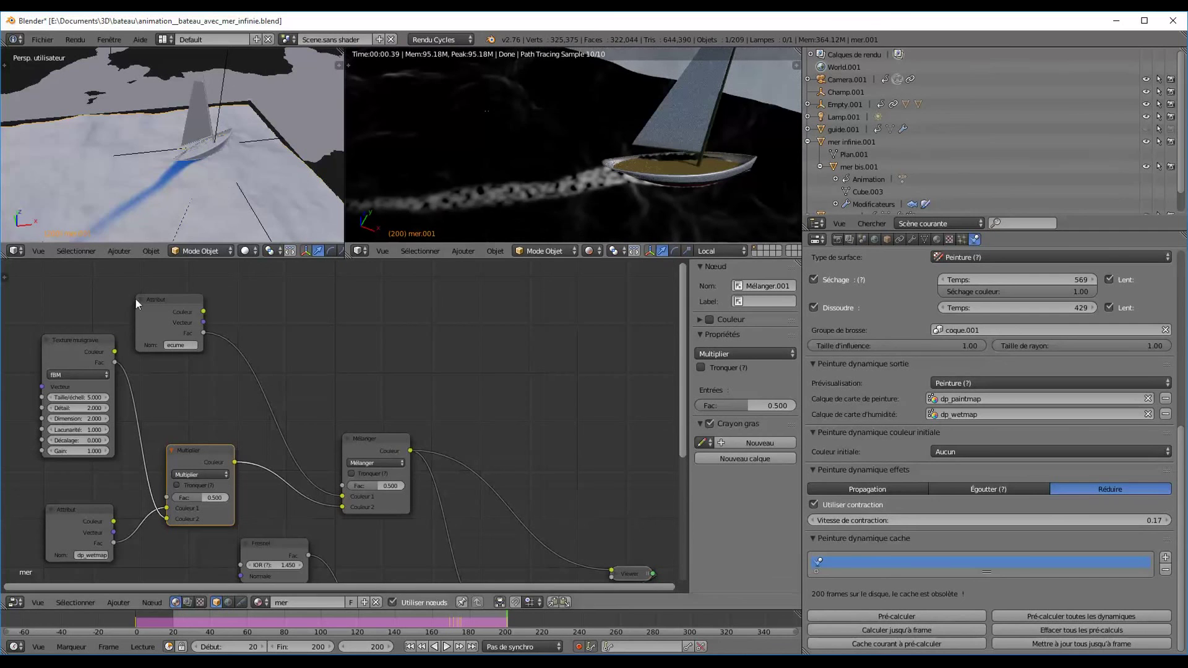
pyautogui.click(103, 398)
pyautogui.moveTo(104, 398); pyautogui.dragTo(263, 398)
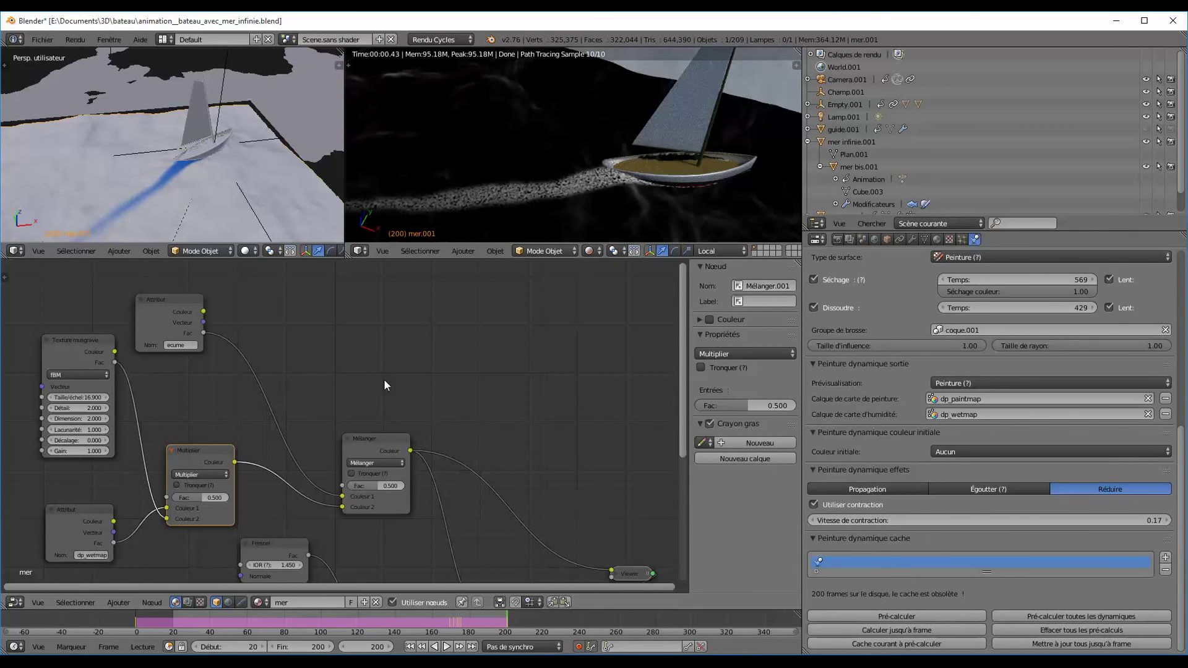
# Step: Link the second mix shader back to the material output's surface and inspect the boat's wake in the rendered view
pyautogui.scroll(-1, 528, 282)
pyautogui.moveTo(523, 393); pyautogui.dragTo(443, 344, button='middle')
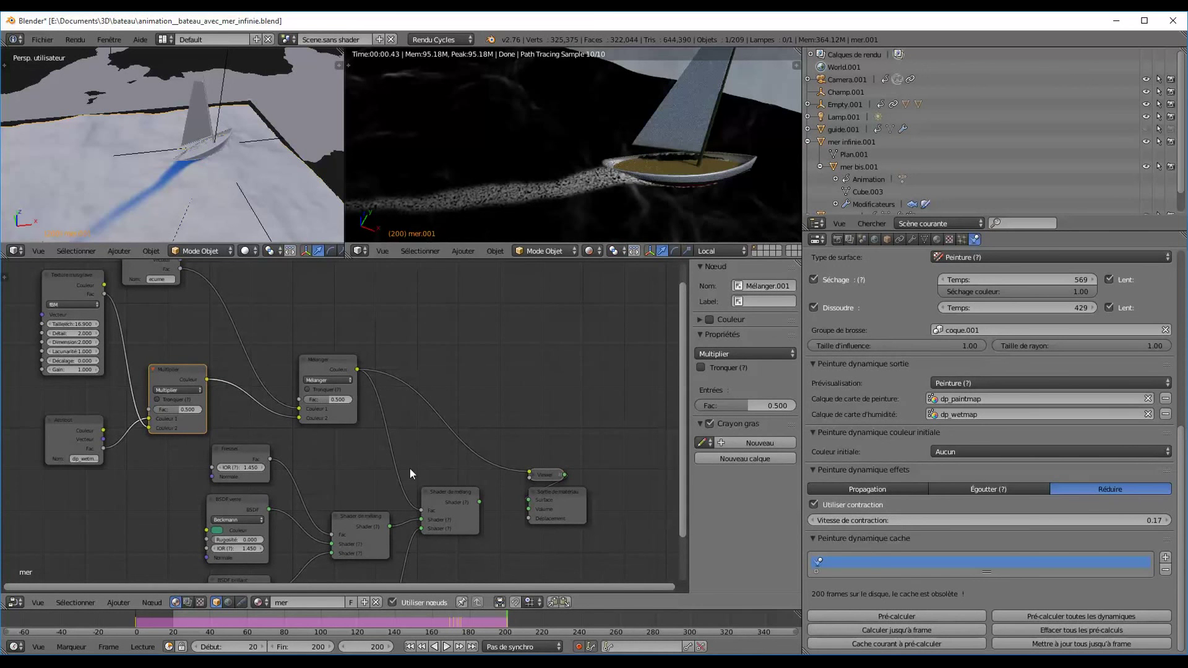
pyautogui.keyDown('ctrl'); pyautogui.keyDown('shift'); pyautogui.click(452, 488); pyautogui.keyUp('shift'); pyautogui.keyUp('ctrl')
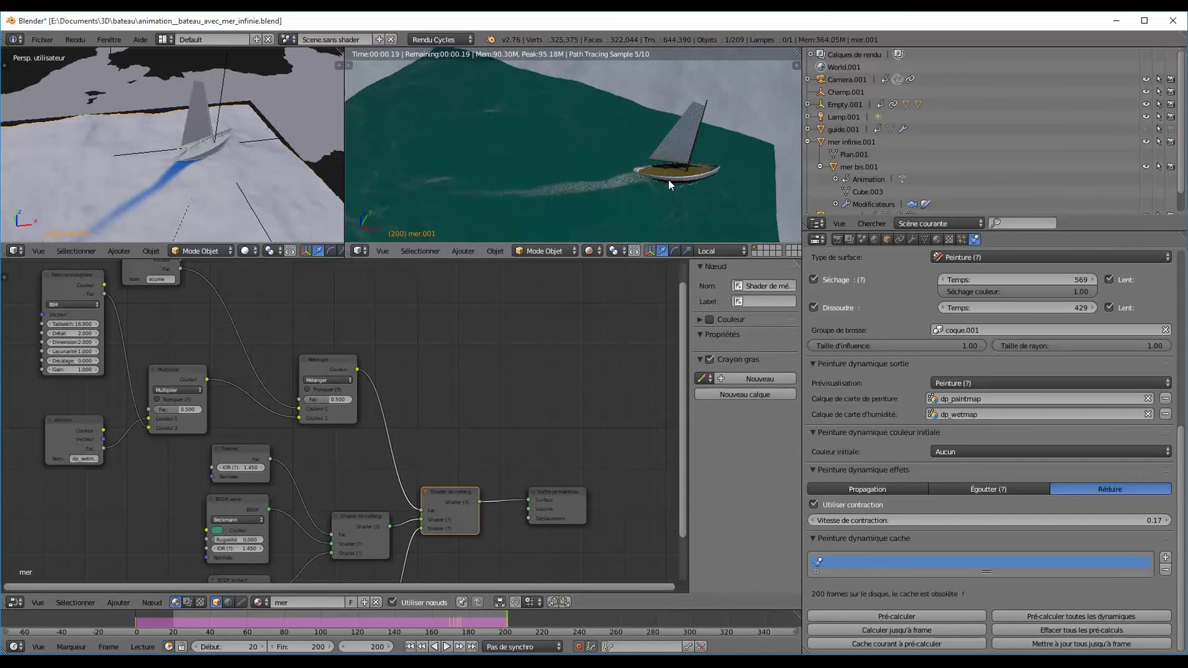
pyautogui.moveTo(463, 155)
pyautogui.mouseDown(button='middle')
pyautogui.moveTo(554, 200)
pyautogui.moveTo(592, 172)
pyautogui.moveTo(583, 176)
pyautogui.mouseUp(button='middle')
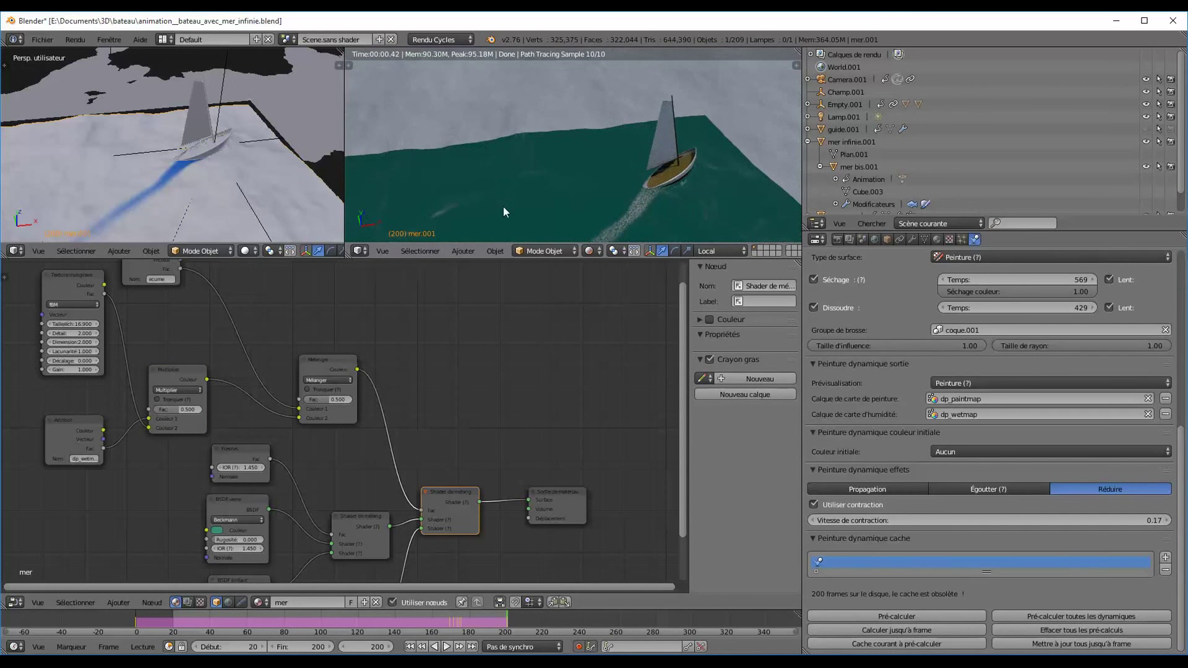
pyautogui.moveTo(562, 204)
pyautogui.mouseDown(button='middle')
pyautogui.moveTo(626, 159)
pyautogui.moveTo(636, 213)
pyautogui.mouseUp(button='middle')
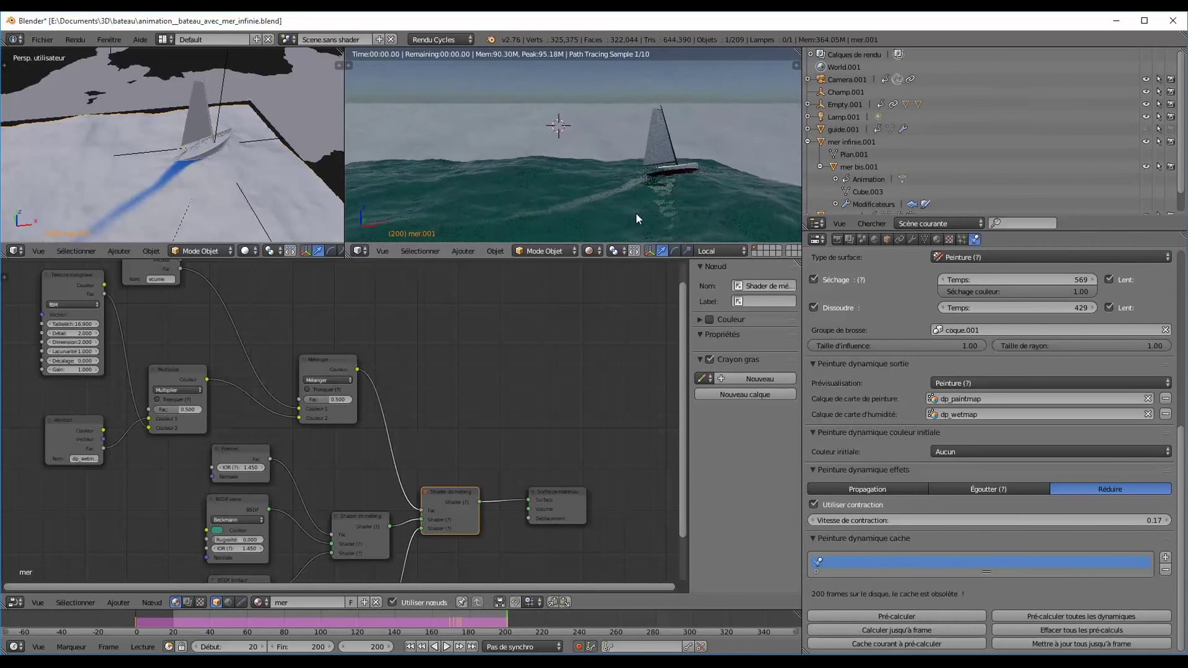
pyautogui.moveTo(540, 195)
pyautogui.mouseDown(button='middle')
pyautogui.moveTo(603, 155)
pyautogui.moveTo(574, 185)
pyautogui.mouseUp(button='middle')
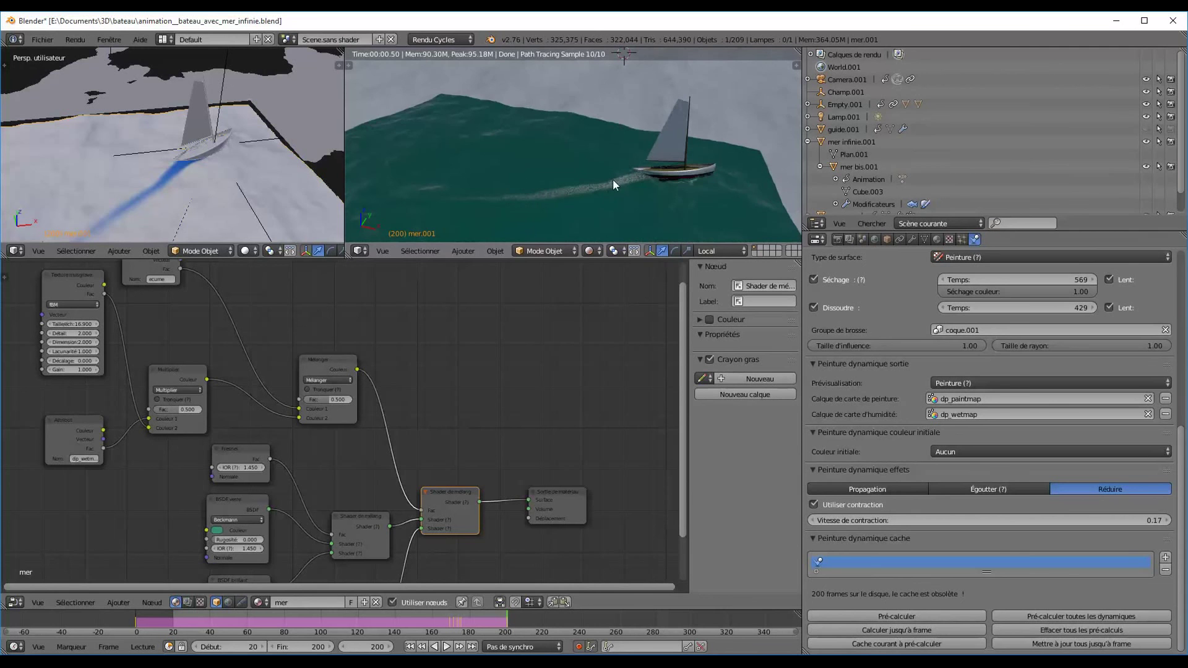
pyautogui.moveTo(605, 105)
pyautogui.mouseDown(button='middle')
pyautogui.moveTo(587, 157)
pyautogui.moveTo(598, 126)
pyautogui.moveTo(596, 199)
pyautogui.moveTo(619, 181)
pyautogui.mouseUp(button='middle')
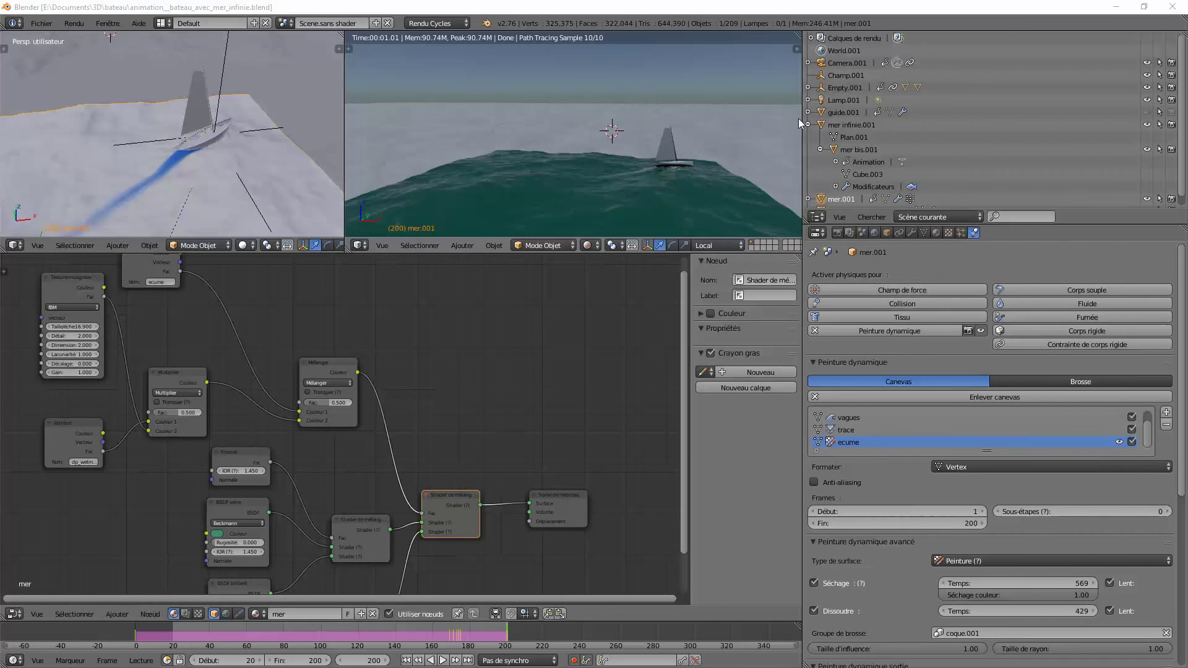
# Step: Select the surrounding sea object mer bis.001 and assign it the existing mer material
pyautogui.rightClick(754, 137)
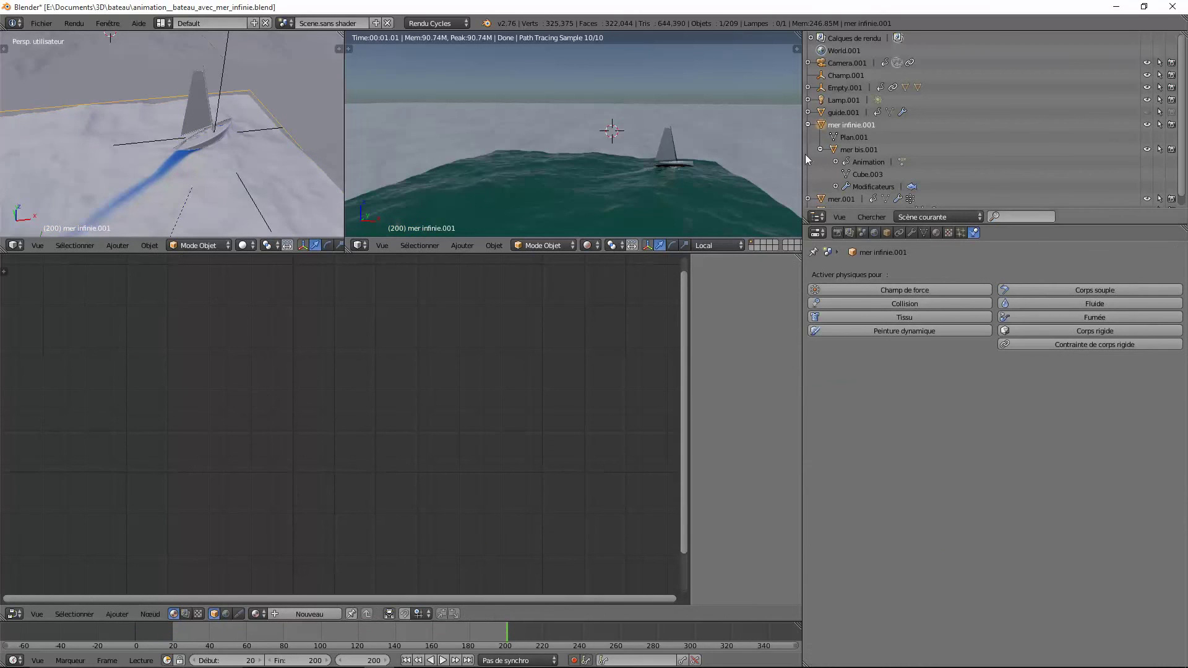
pyautogui.click(852, 149)
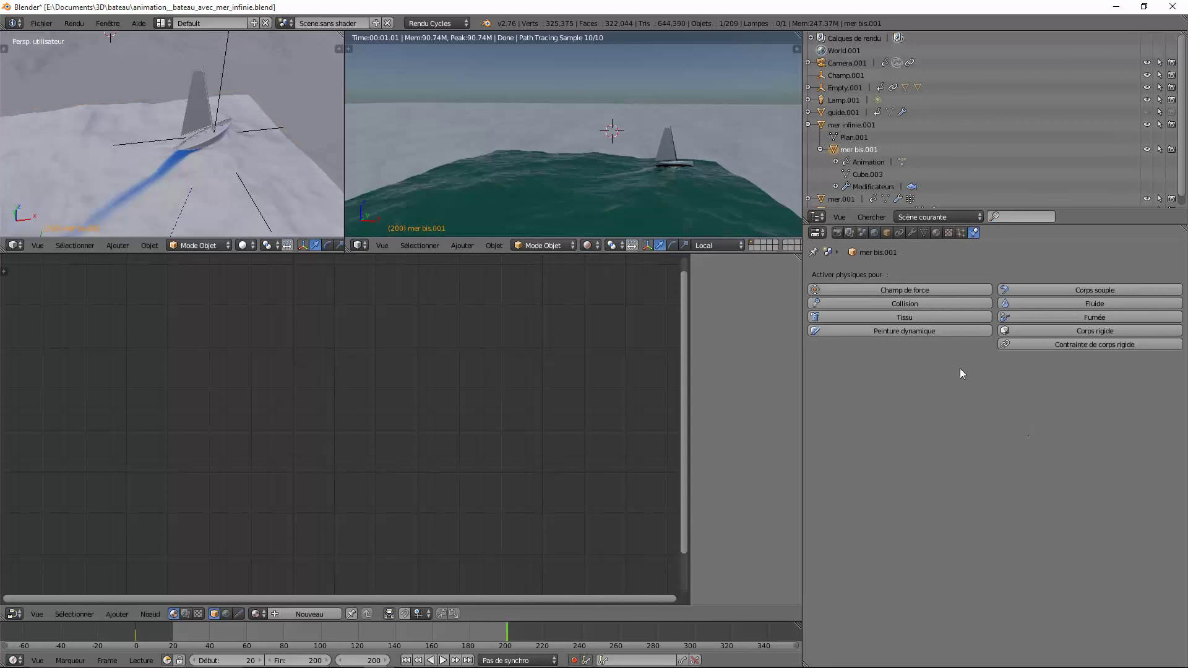
pyautogui.click(936, 233)
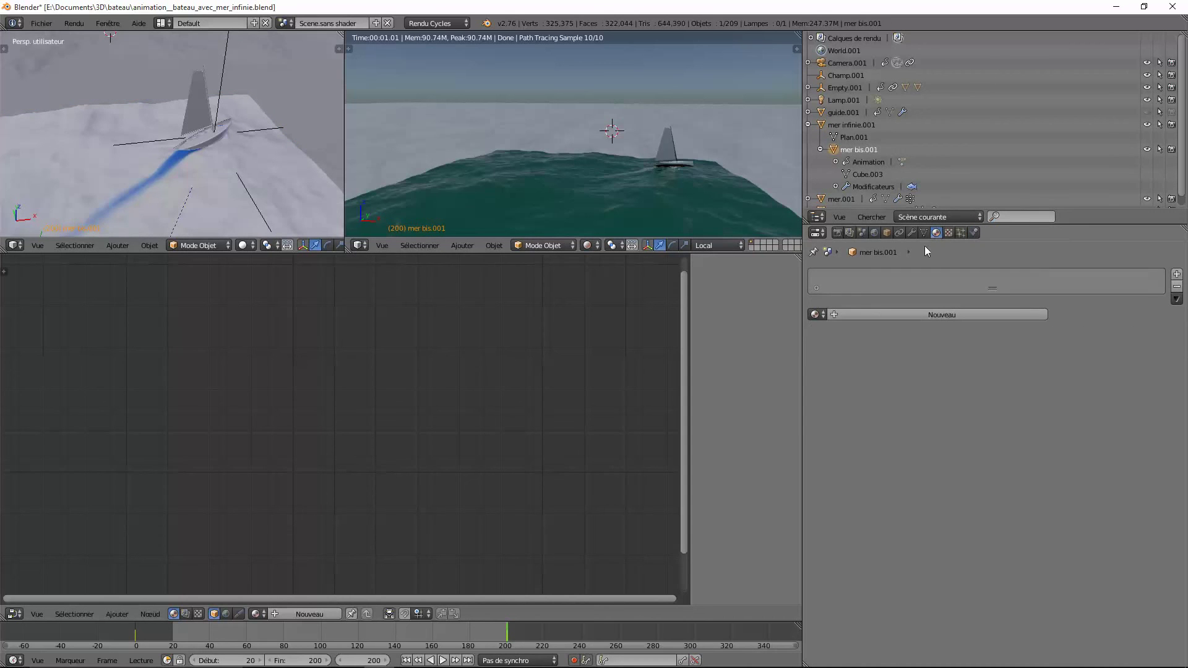
pyautogui.click(817, 313)
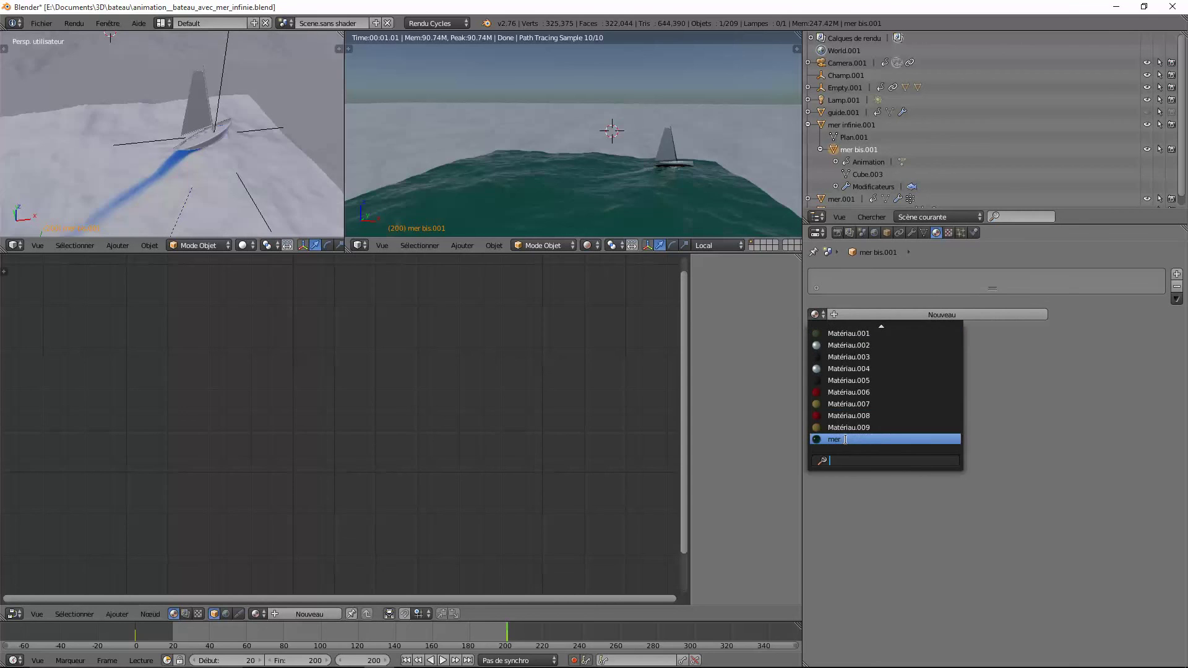
pyautogui.click(845, 440)
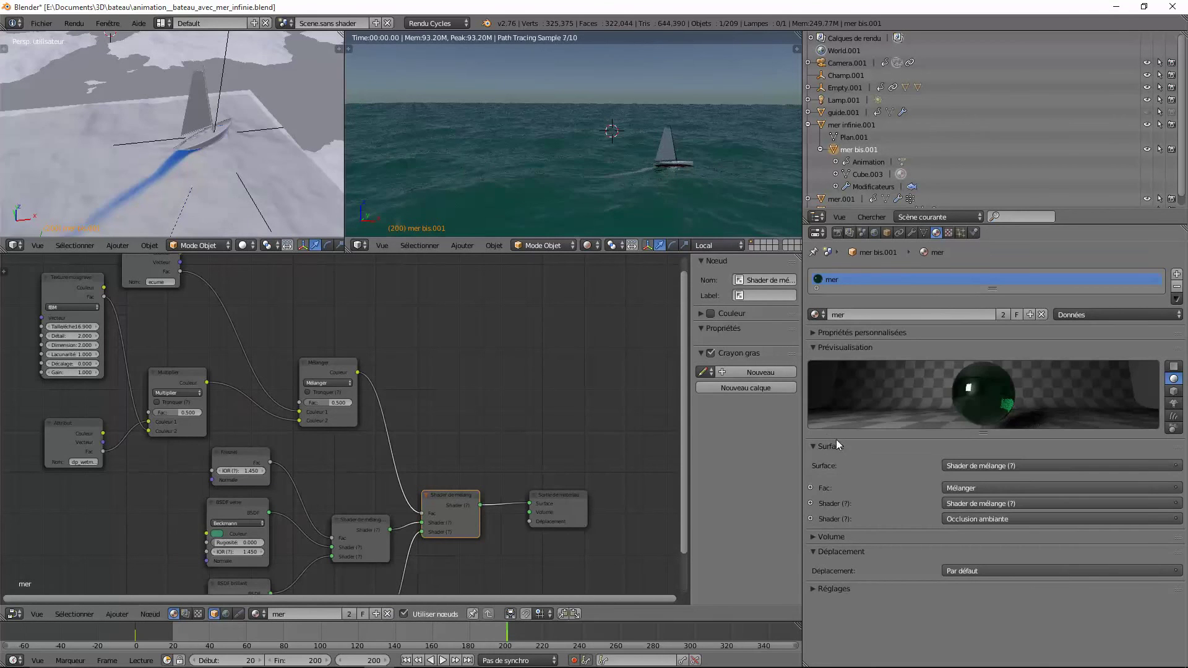
pyautogui.moveTo(560, 158); pyautogui.dragTo(553, 198, button='middle')
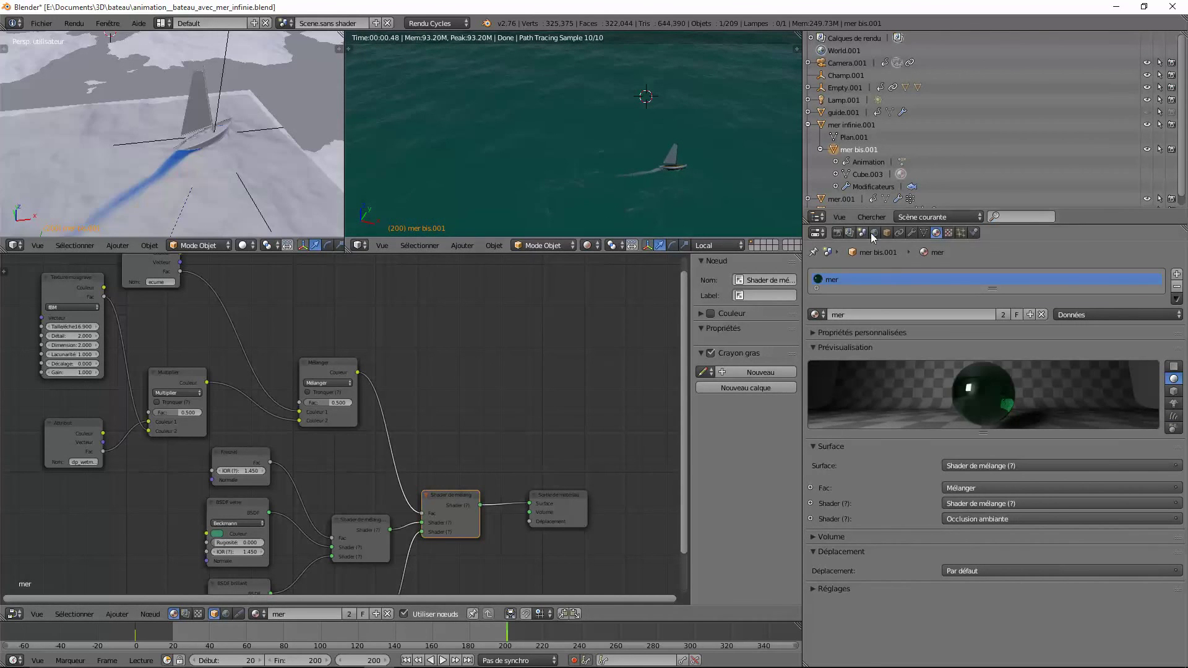
# Step: Name the foam data layer ecume in the Océan modifier of mer bis.001
pyautogui.click(912, 232)
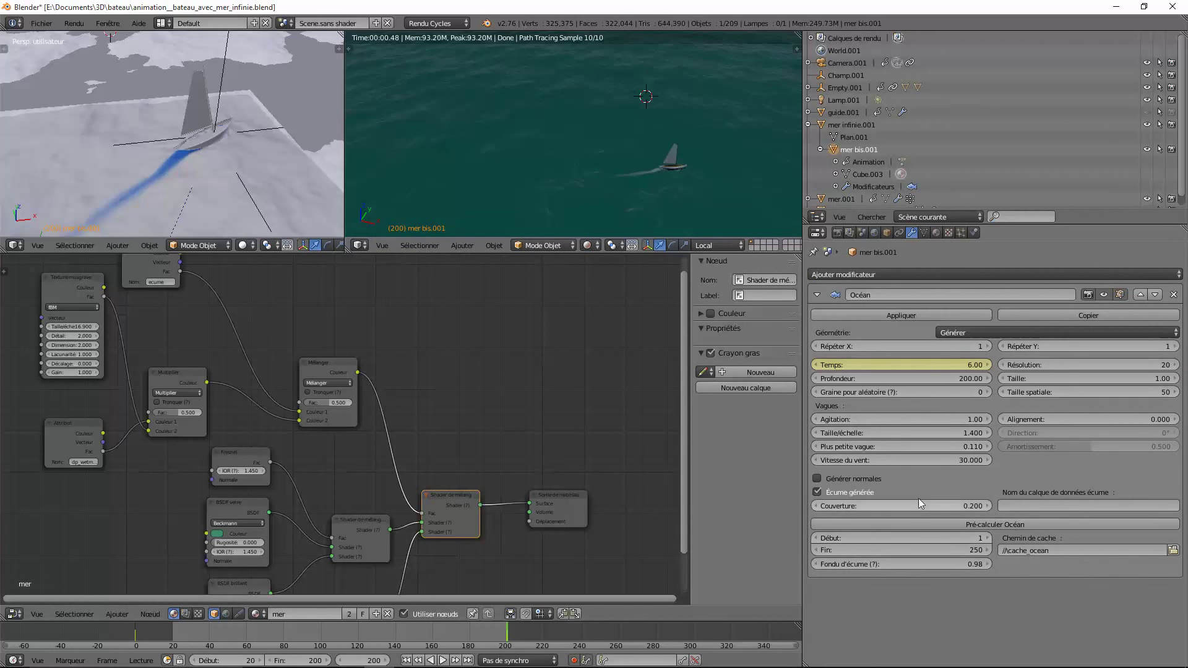
pyautogui.click(1014, 504)
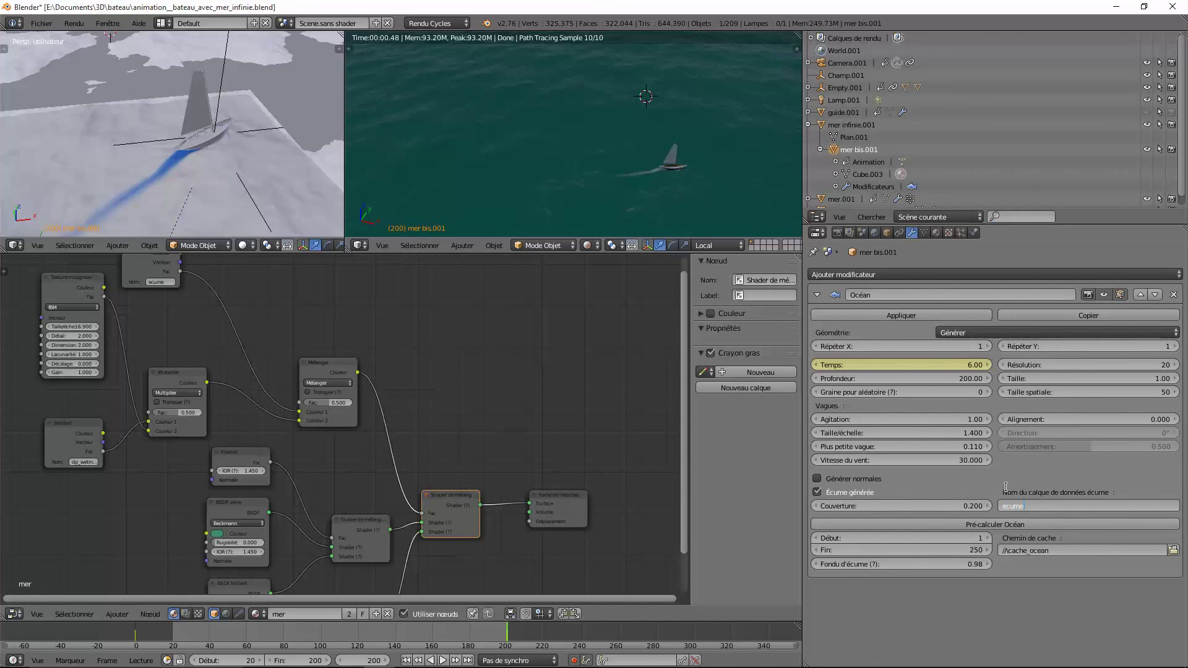
pyautogui.press('Return')
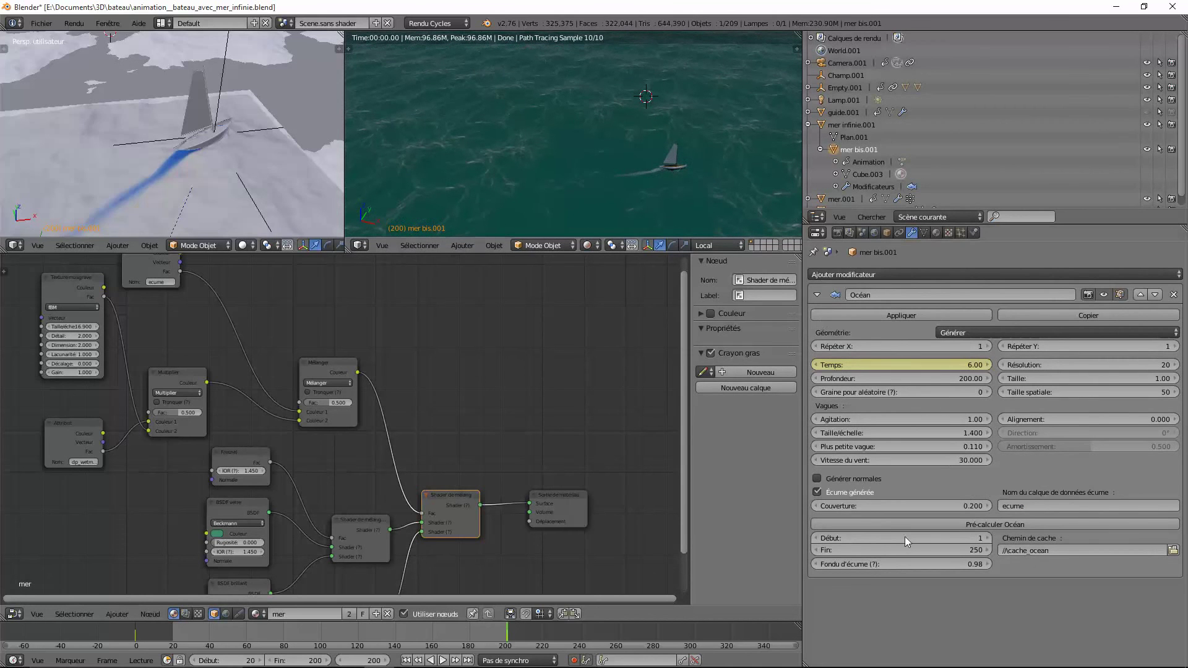
# Step: Set the foam coverage of mer bis.001's Océan modifier to 0 and check the sea around the boat
pyautogui.click(959, 505)
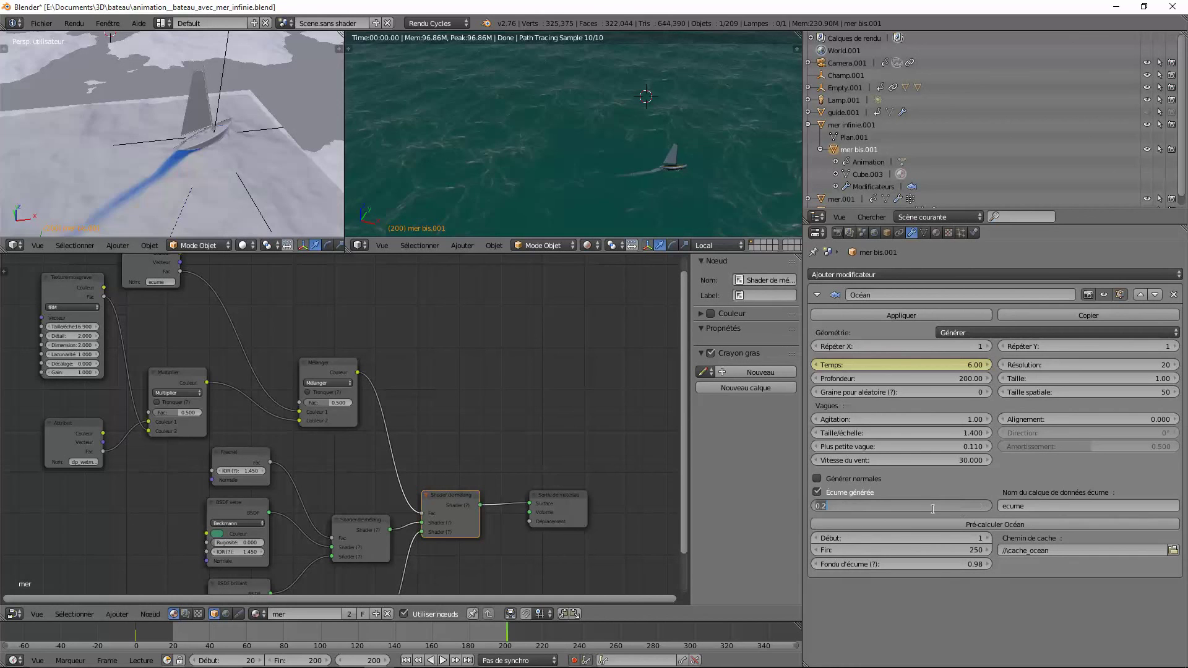
pyautogui.write('0')
pyautogui.press('Return')
pyautogui.moveTo(618, 78)
pyautogui.mouseDown(button='middle')
pyautogui.moveTo(613, 90)
pyautogui.moveTo(612, 71)
pyautogui.mouseUp(button='middle')
pyautogui.moveTo(676, 150); pyautogui.dragTo(647, 220, button='middle')
pyautogui.scroll(2, 703, 187)
pyautogui.scroll(-1, 715, 191)
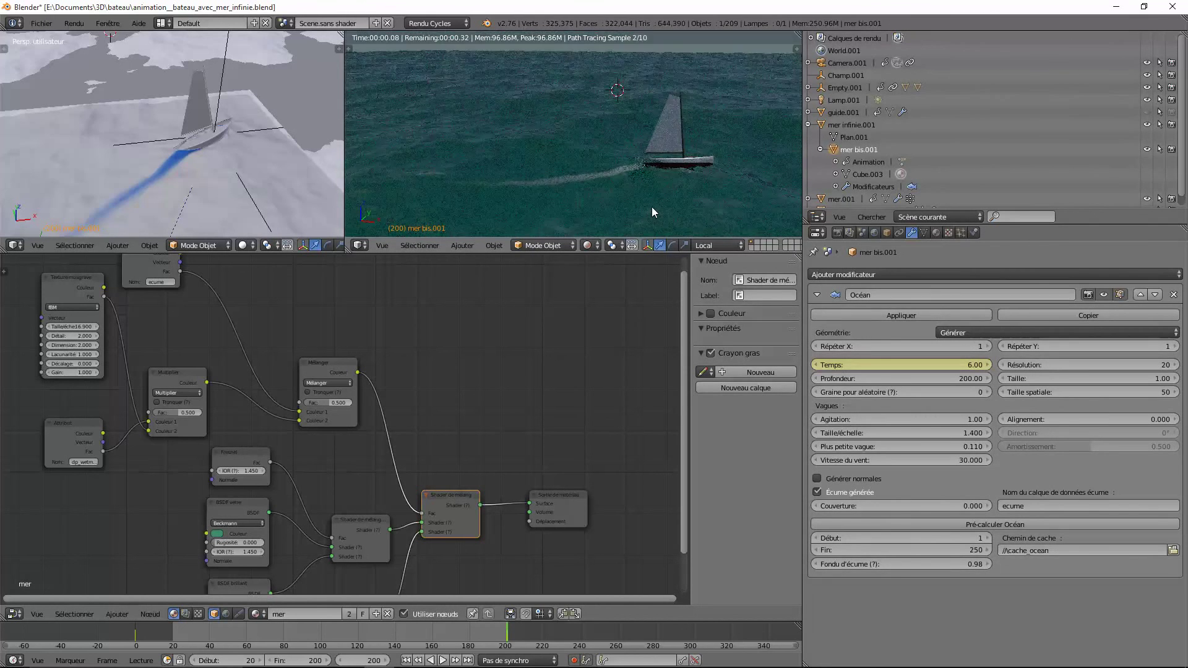
pyautogui.scroll(-1, 653, 212)
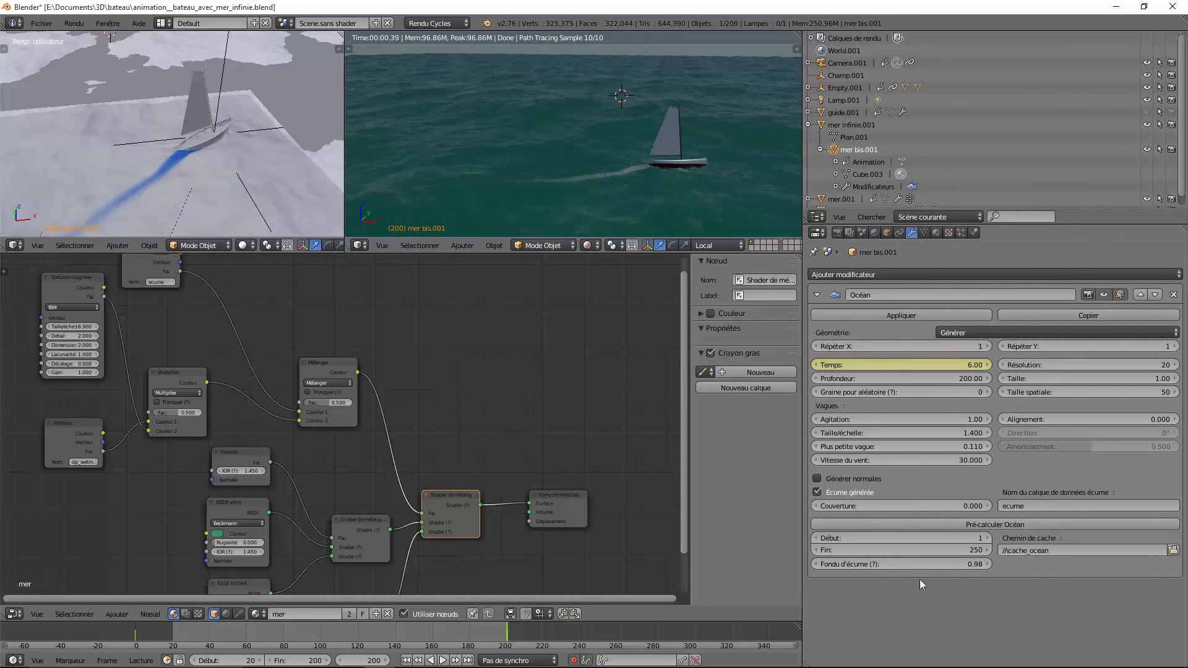